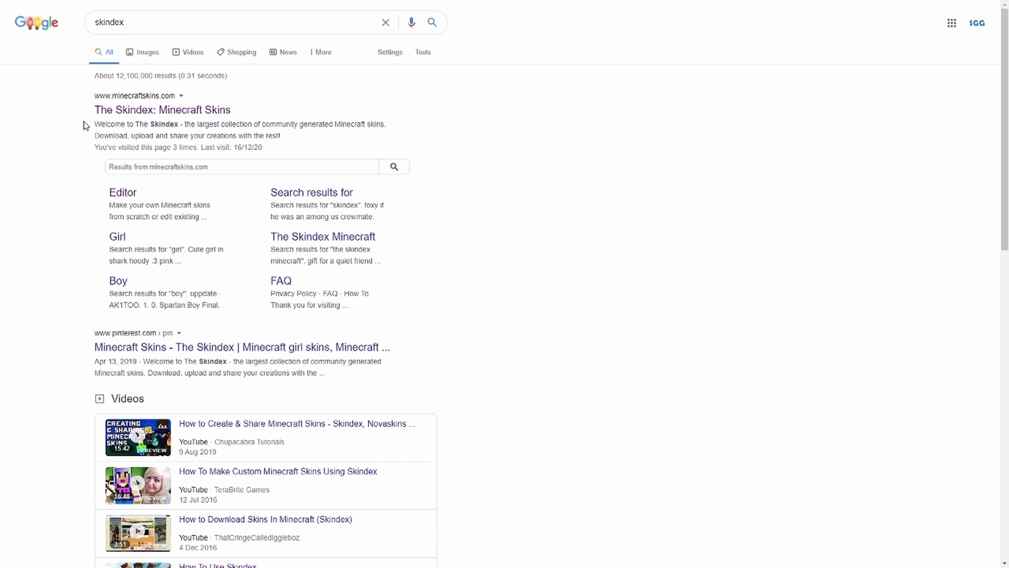
Open The Skindex website, browse the top skins, and open the "Shrek in a Maid Costume" skin page
{"action": "left_click", "coordinate": [222, 110]}
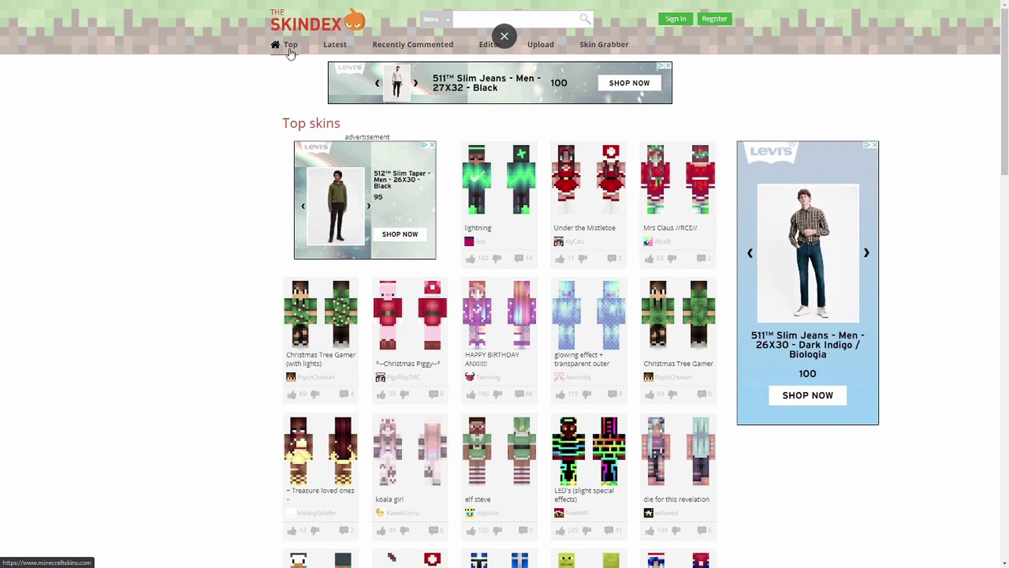
{"action": "scroll", "coordinate": [447, 442], "scroll_direction": "down", "scroll_amount": 1}
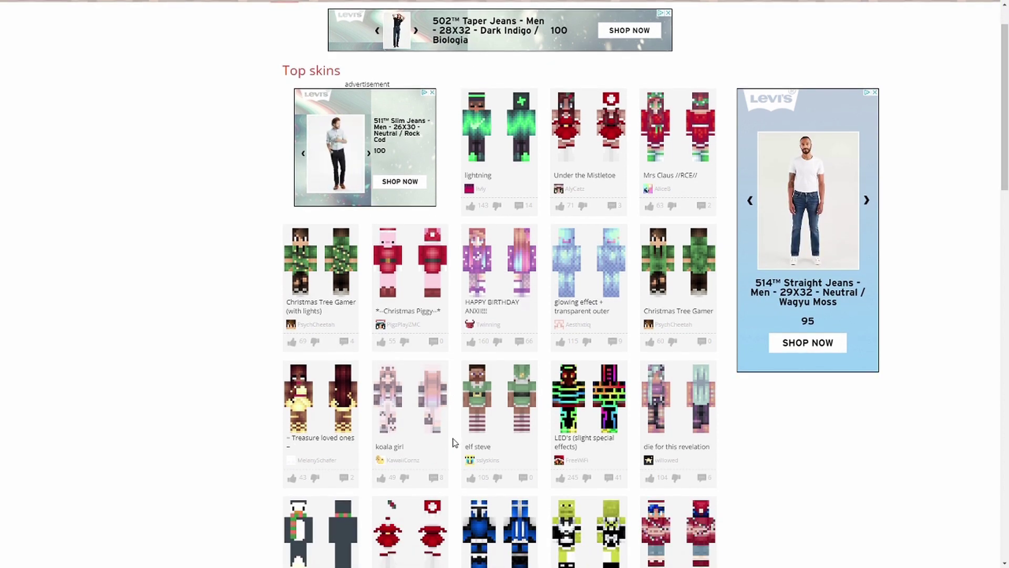
{"action": "scroll", "coordinate": [453, 444], "scroll_direction": "down", "scroll_amount": 1}
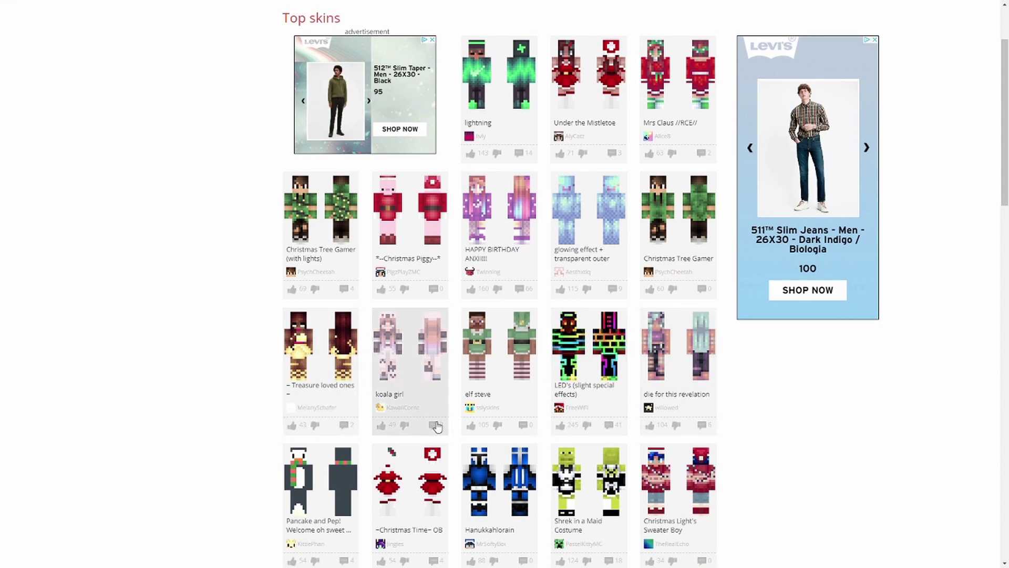
{"action": "scroll", "coordinate": [568, 428], "scroll_direction": "down", "scroll_amount": 2}
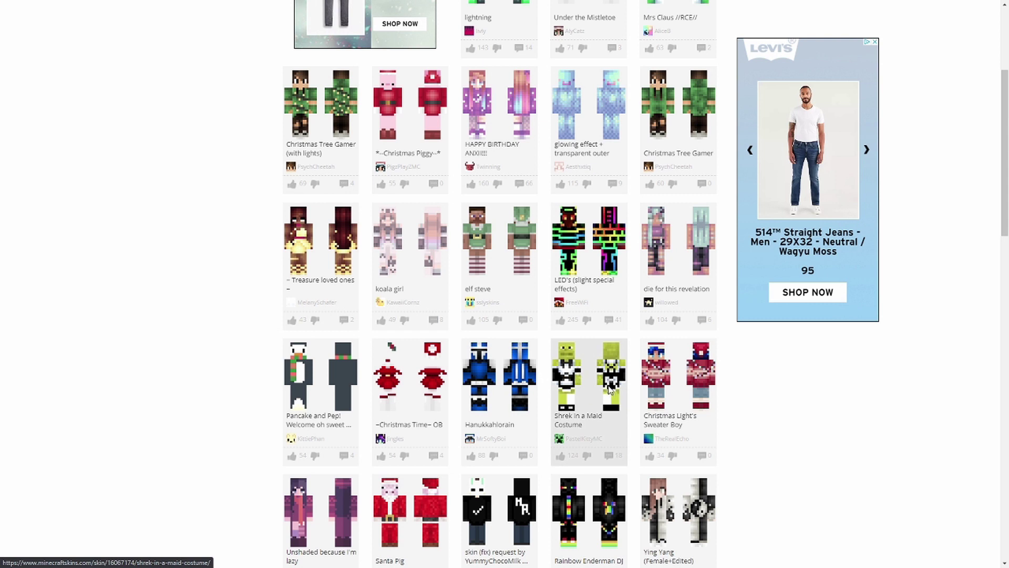
{"action": "left_click", "coordinate": [605, 367]}
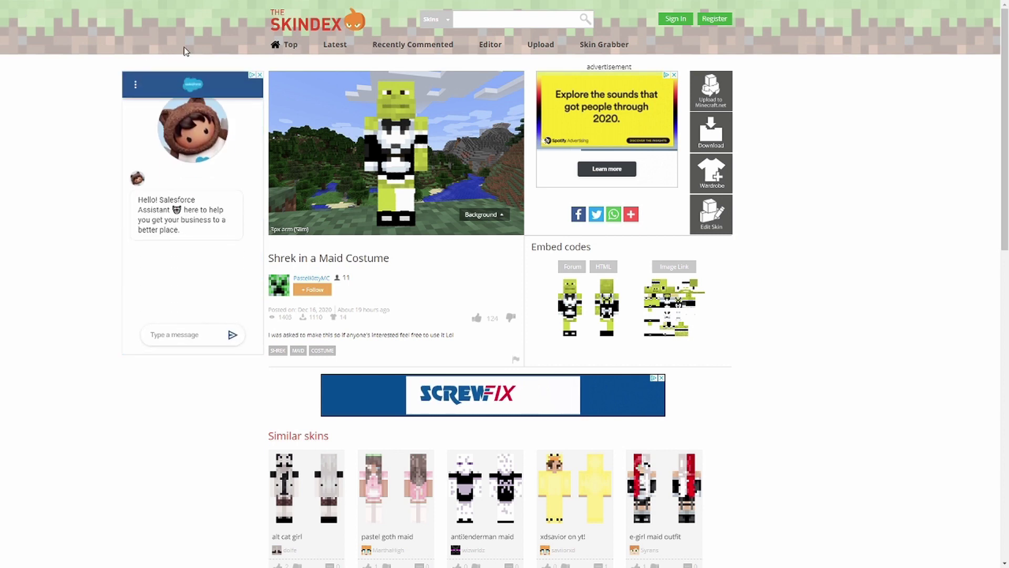
Browse the lists of top and latest skins on the site
{"action": "left_click", "coordinate": [287, 45]}
{"action": "left_click", "coordinate": [339, 49]}
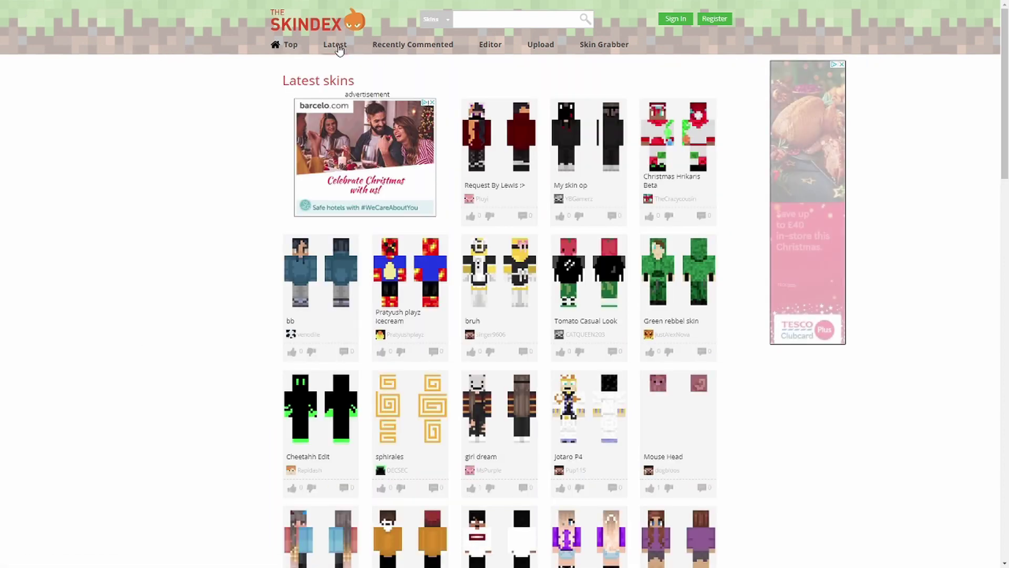
{"action": "left_click", "coordinate": [407, 47]}
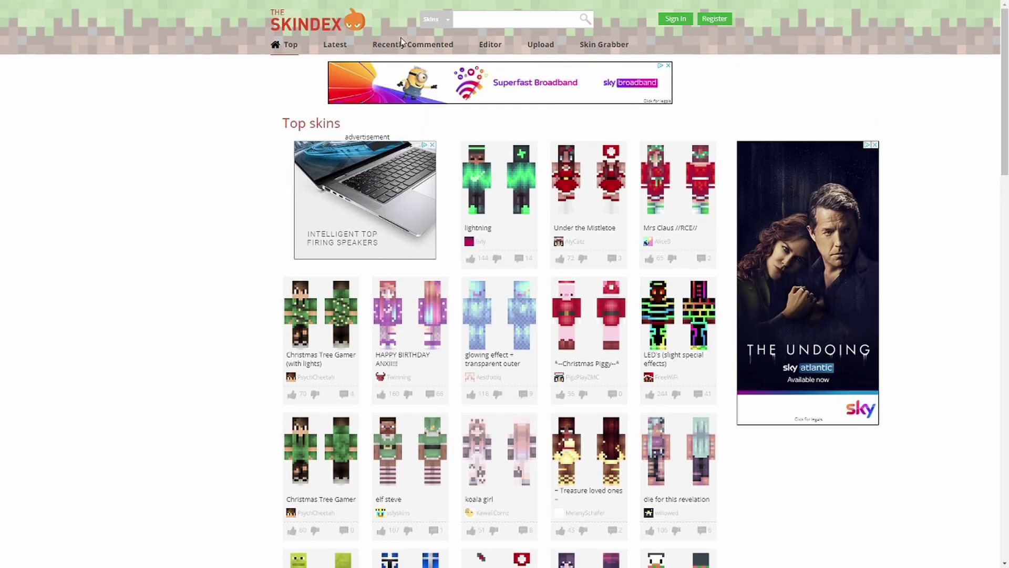
Search the skins for "creeper" and look through the results
{"action": "left_click", "coordinate": [471, 20]}
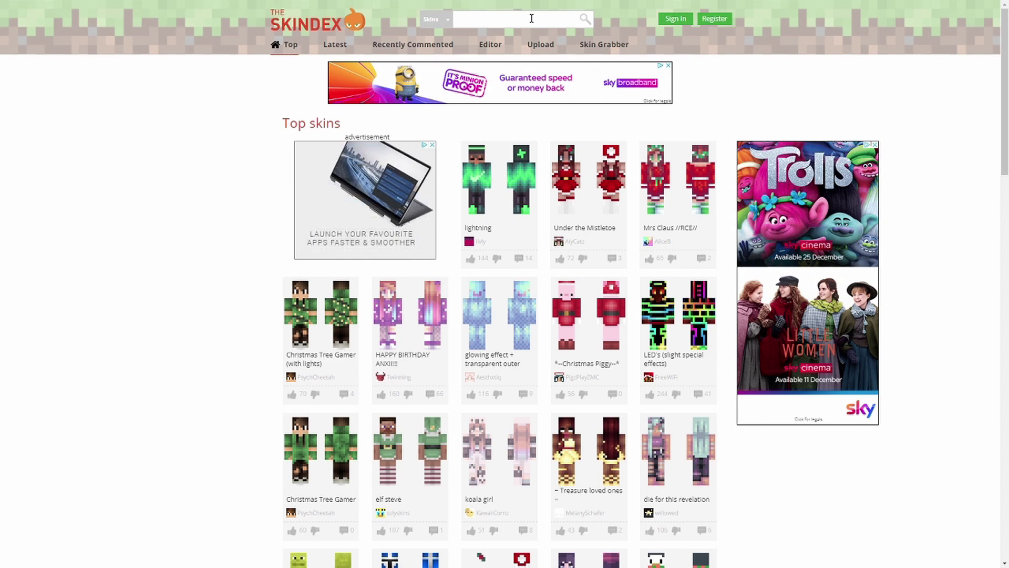
{"action": "type", "text": "creeper"}
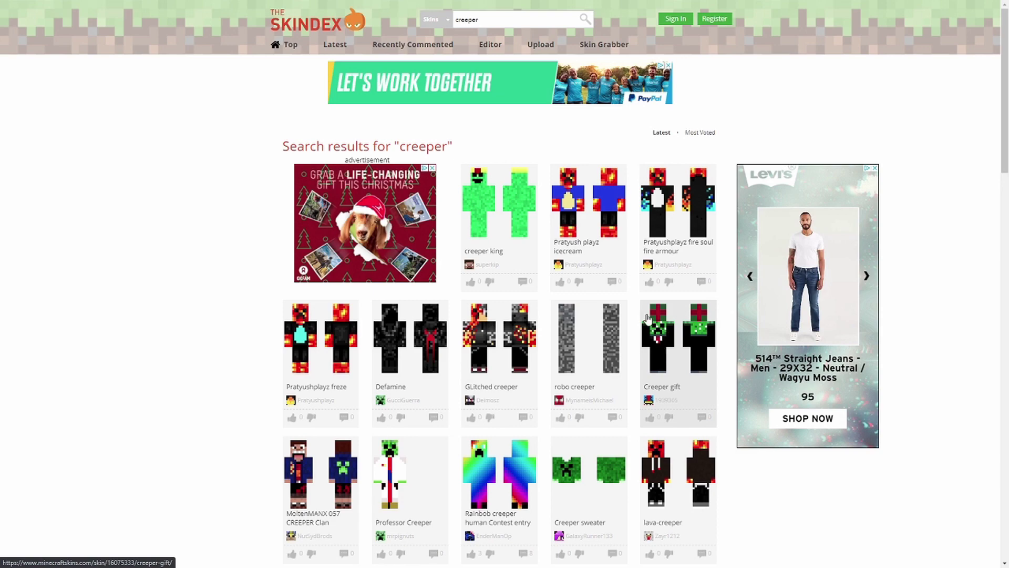
{"action": "scroll", "coordinate": [214, 550], "scroll_direction": "down", "scroll_amount": 5}
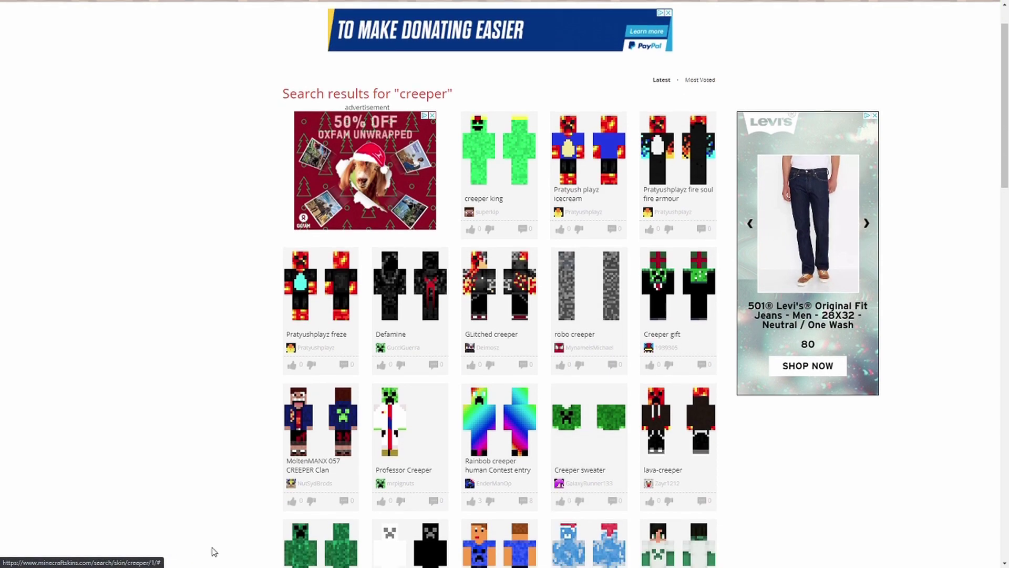
{"action": "scroll", "coordinate": [323, 524], "scroll_direction": "down", "scroll_amount": 6}
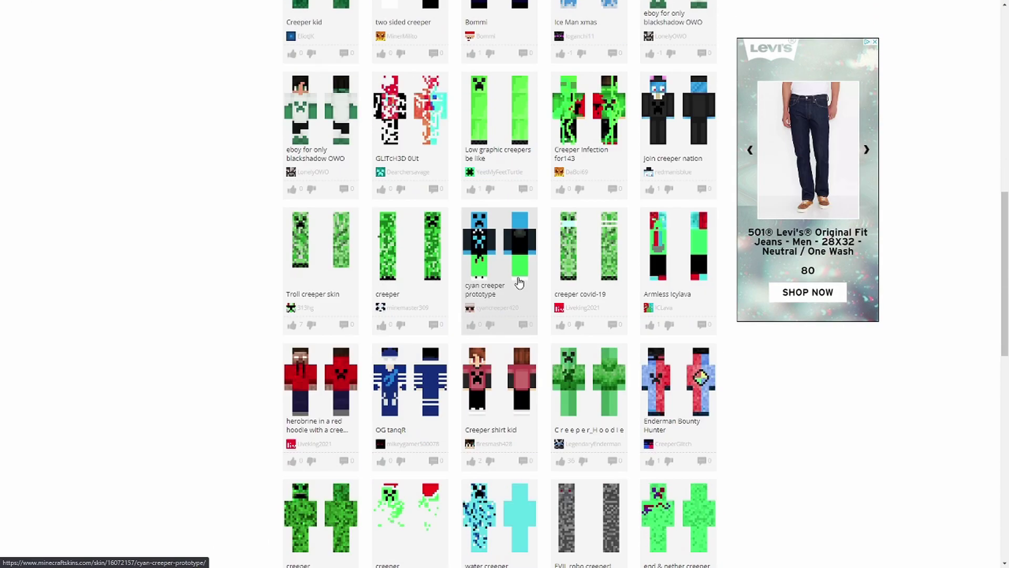
{"action": "scroll", "coordinate": [516, 284], "scroll_direction": "up", "scroll_amount": 10}
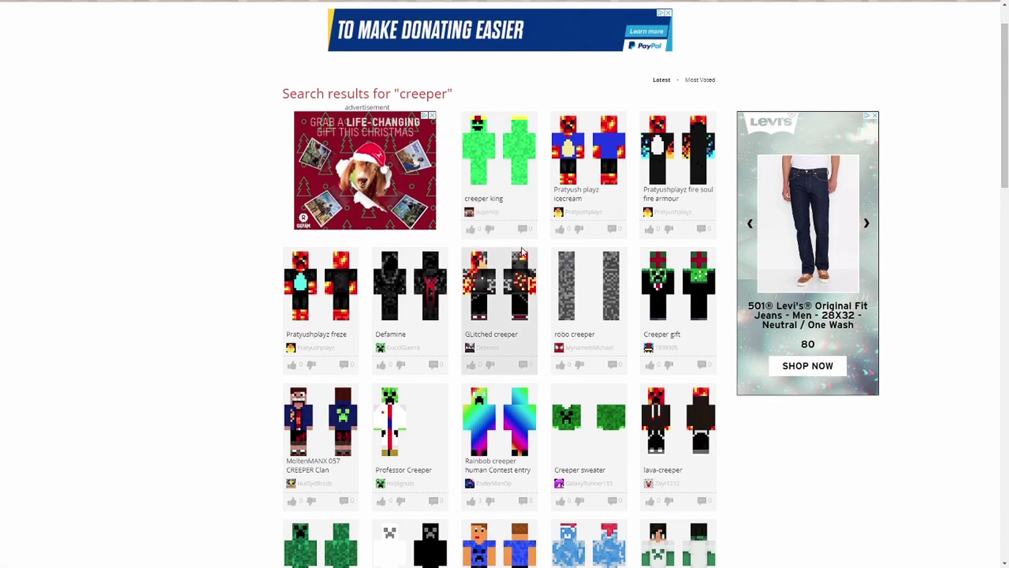
{"action": "scroll", "coordinate": [522, 251], "scroll_direction": "up", "scroll_amount": 1}
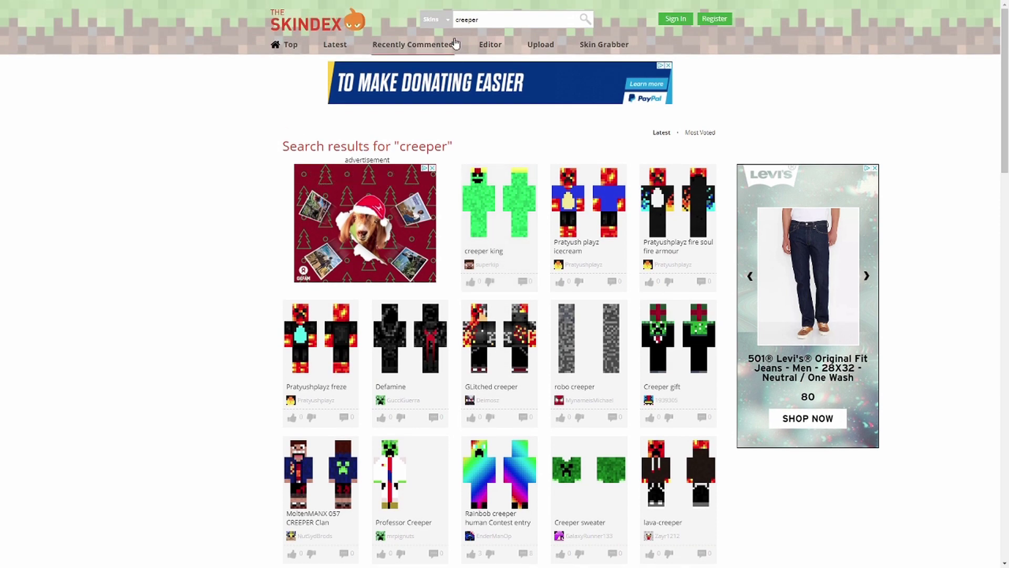
Search the skins for "spiderman", and view the recently commented skins
{"action": "left_click_drag", "start_coordinate": [481, 20], "coordinate": [420, 19]}
{"action": "type", "text": "spiderman"}
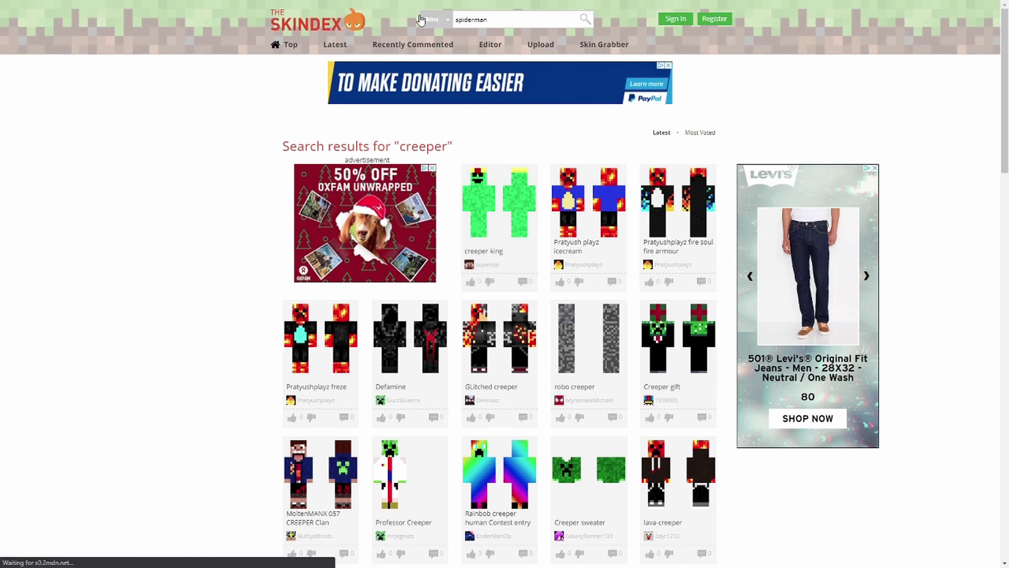
{"action": "key", "text": "Return"}
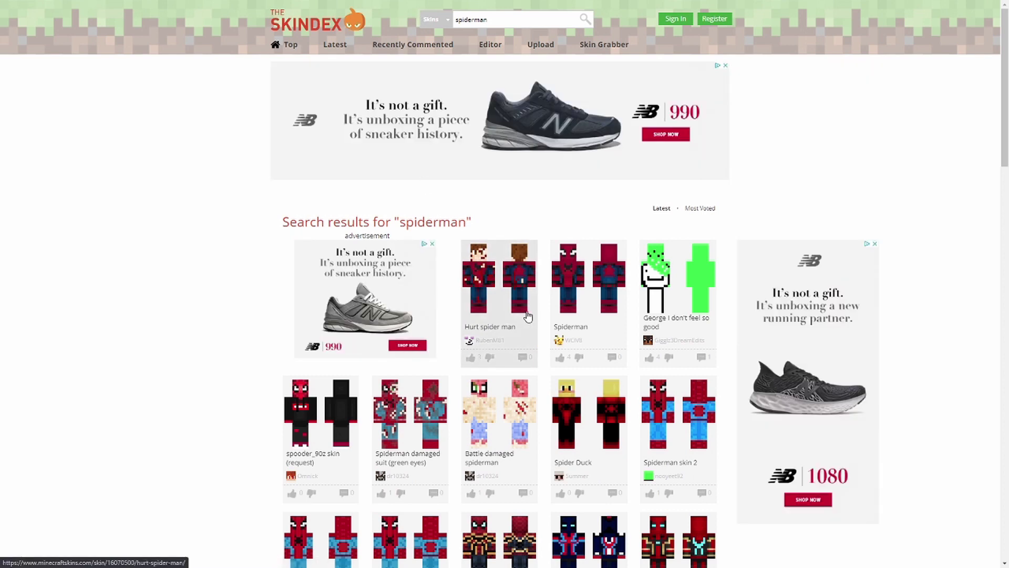
{"action": "left_click", "coordinate": [412, 44]}
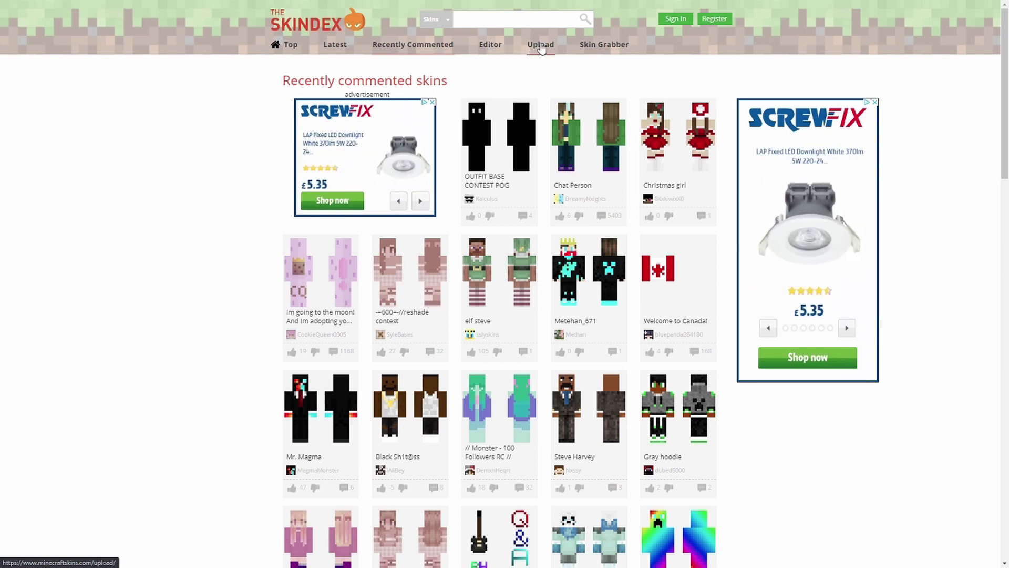
Open the Skin Grabber and enter the player's Minecraft username
{"action": "left_click", "coordinate": [601, 46]}
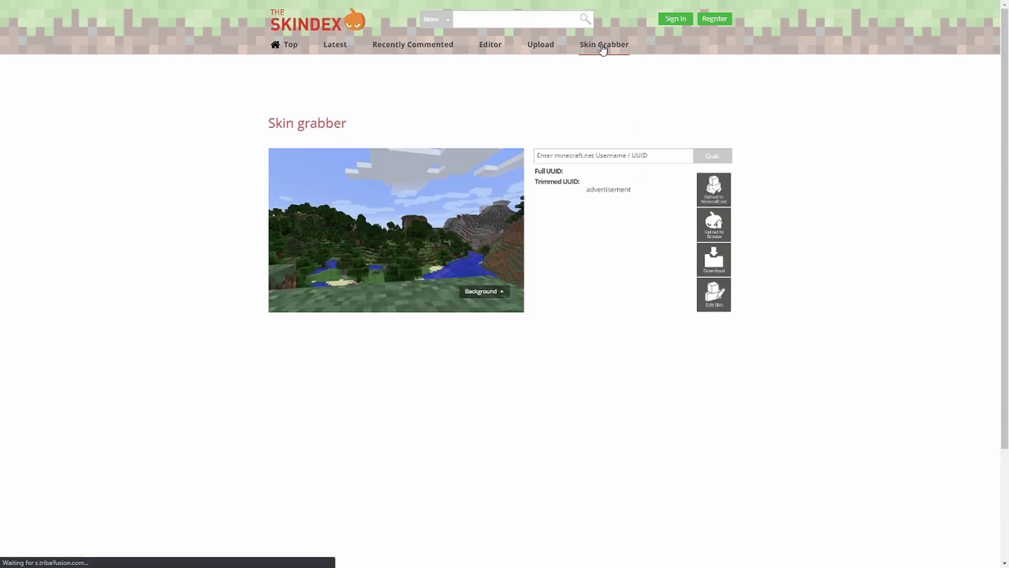
{"action": "left_click", "coordinate": [615, 156]}
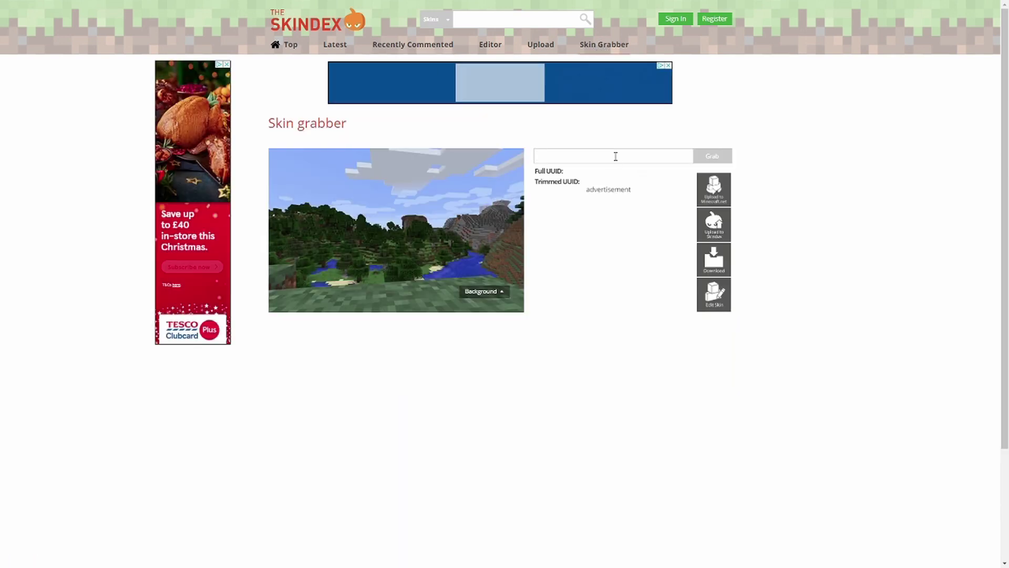
{"action": "type", "text": "SirGeekyGamer"}
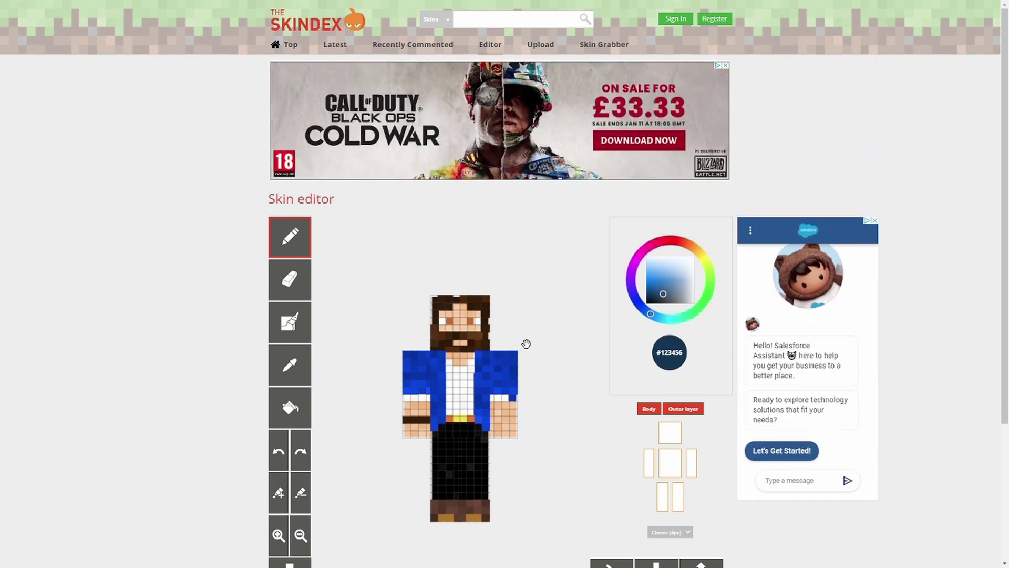
Reset the skin in the skin editor and confirm discarding all work
{"action": "scroll", "coordinate": [466, 332], "scroll_direction": "down", "scroll_amount": 3}
{"action": "scroll", "coordinate": [460, 353], "scroll_direction": "up", "scroll_amount": 1}
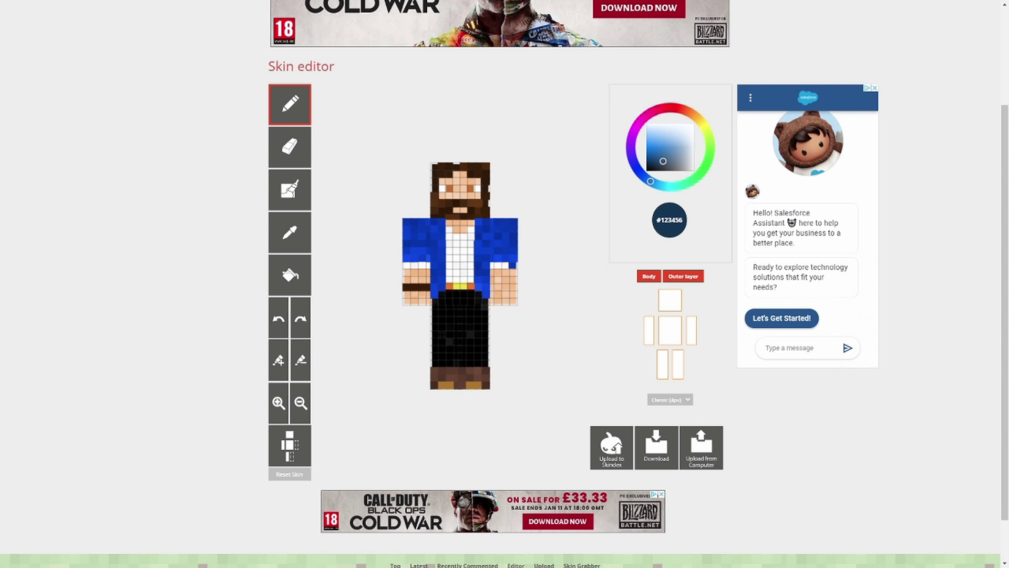
{"action": "left_click", "coordinate": [290, 474]}
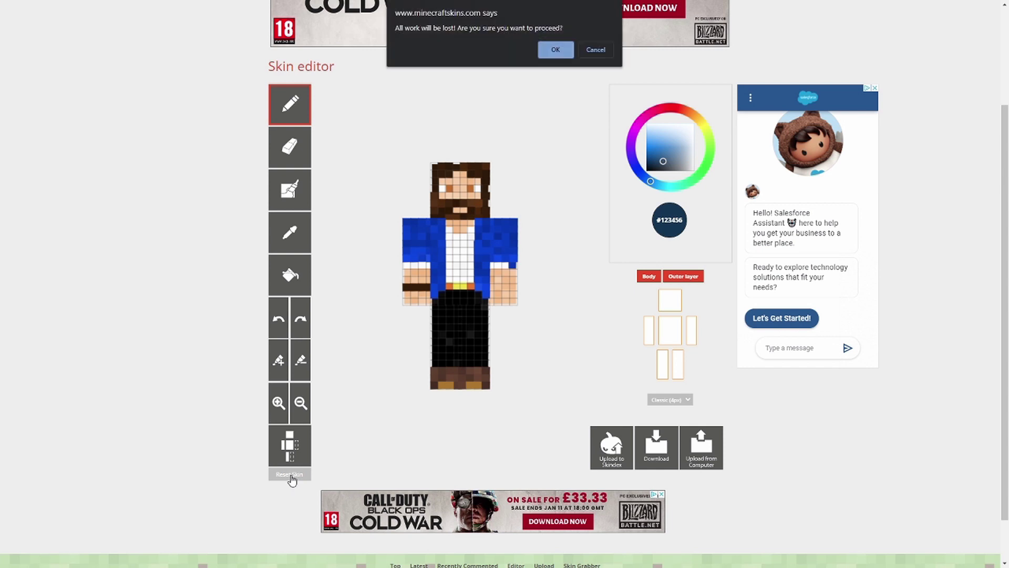
{"action": "left_click", "coordinate": [556, 50]}
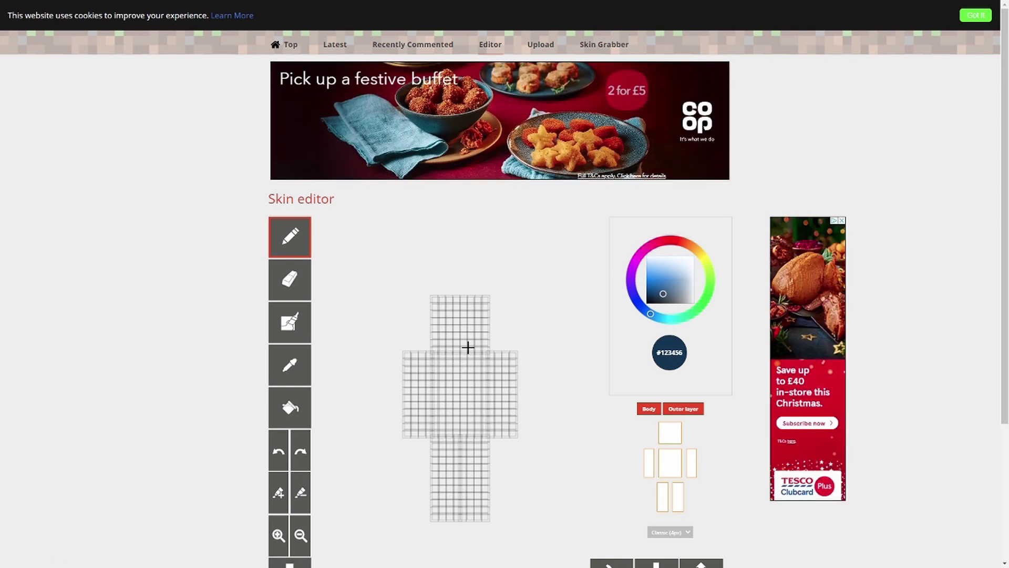
Paint scattered test pixels and strokes in #123456 on the blank skin's outer layer around the torso, rotating the model
{"action": "scroll", "coordinate": [467, 347], "scroll_direction": "down", "scroll_amount": 1}
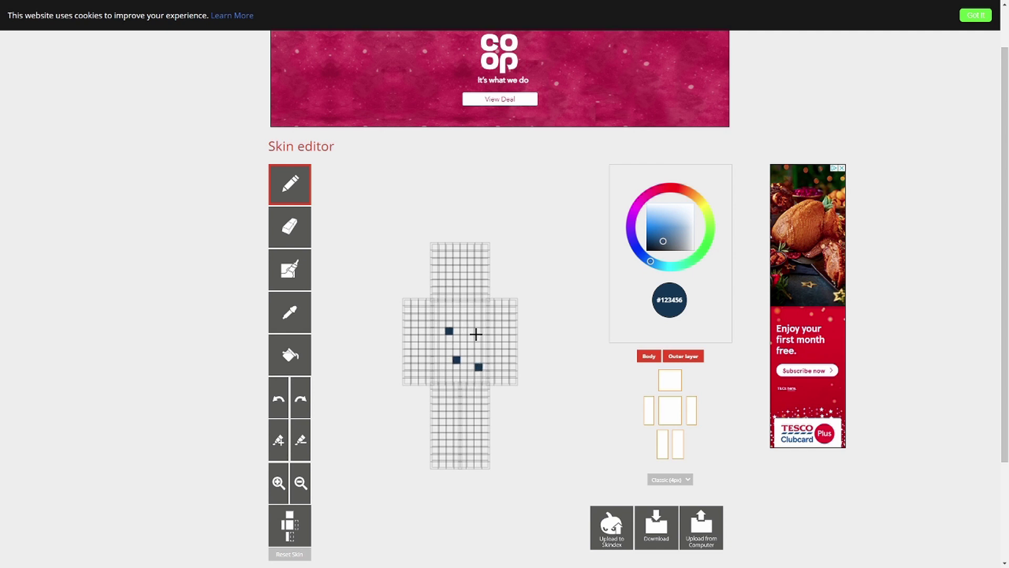
{"action": "left_click", "coordinate": [478, 331]}
{"action": "mouse_move", "coordinate": [539, 324]}
{"action": "left_mouse_down"}
{"action": "mouse_move", "coordinate": [492, 322]}
{"action": "mouse_move", "coordinate": [538, 322]}
{"action": "mouse_move", "coordinate": [547, 292]}
{"action": "mouse_move", "coordinate": [380, 307]}
{"action": "mouse_move", "coordinate": [399, 385]}
{"action": "mouse_move", "coordinate": [501, 413]}
{"action": "mouse_move", "coordinate": [541, 340]}
{"action": "mouse_move", "coordinate": [539, 324]}
{"action": "left_mouse_up"}
{"action": "mouse_move", "coordinate": [441, 318]}
{"action": "left_mouse_down"}
{"action": "mouse_move", "coordinate": [479, 405]}
{"action": "mouse_move", "coordinate": [531, 350]}
{"action": "mouse_move", "coordinate": [479, 335]}
{"action": "left_mouse_up"}
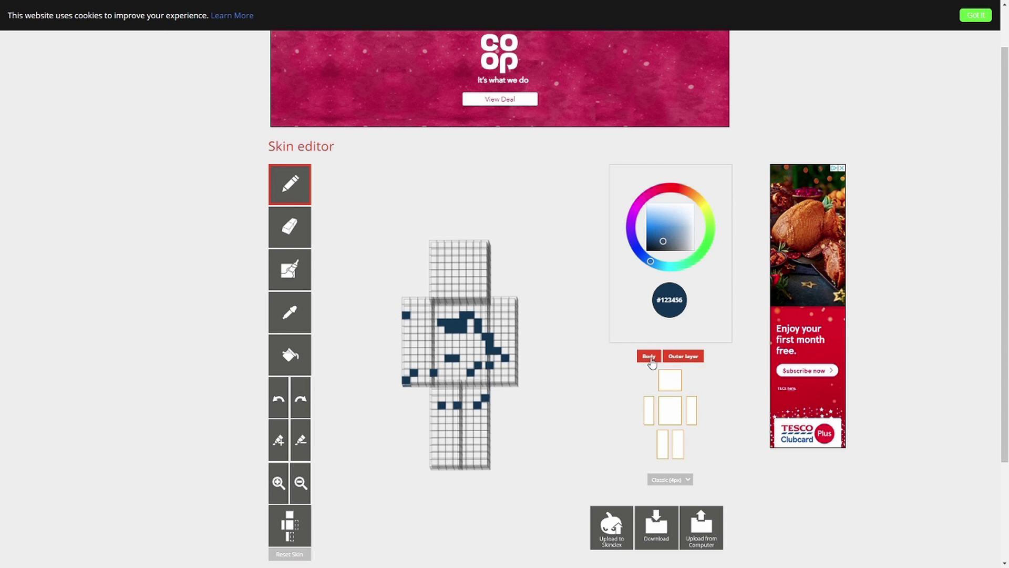
Toggle the skin's outer layer off and on, examining the body layer underneath from different angles
{"action": "left_click", "coordinate": [649, 356]}
{"action": "left_click", "coordinate": [677, 358]}
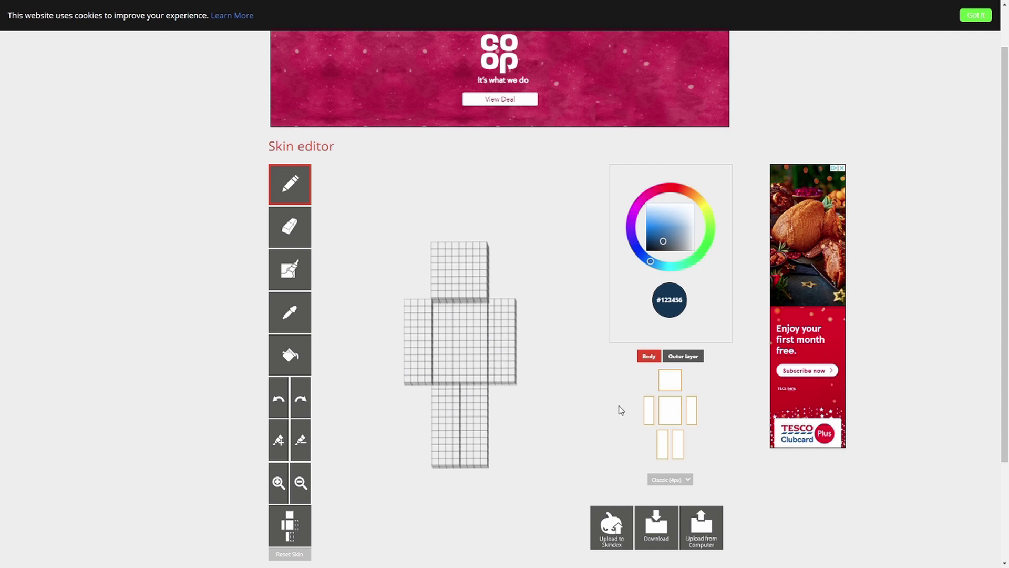
{"action": "left_click", "coordinate": [673, 297]}
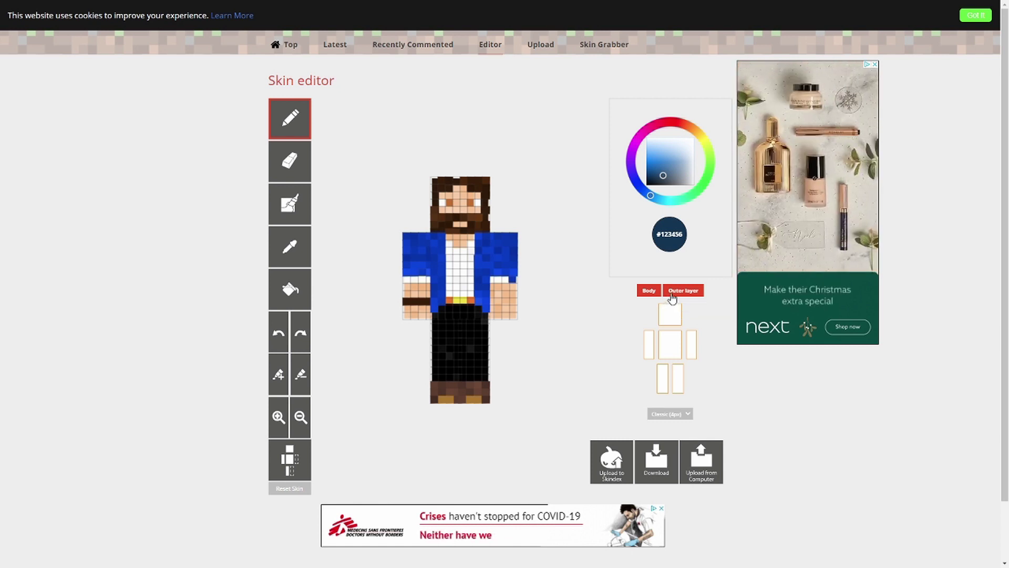
{"action": "left_click", "coordinate": [680, 294]}
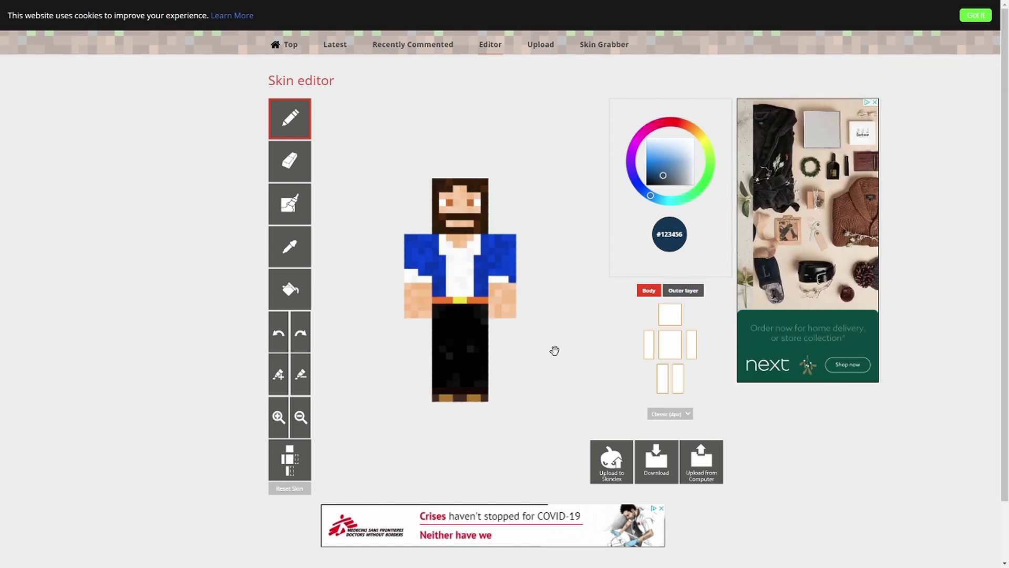
{"action": "left_click_drag", "start_coordinate": [558, 394], "coordinate": [568, 367]}
{"action": "left_click", "coordinate": [686, 290]}
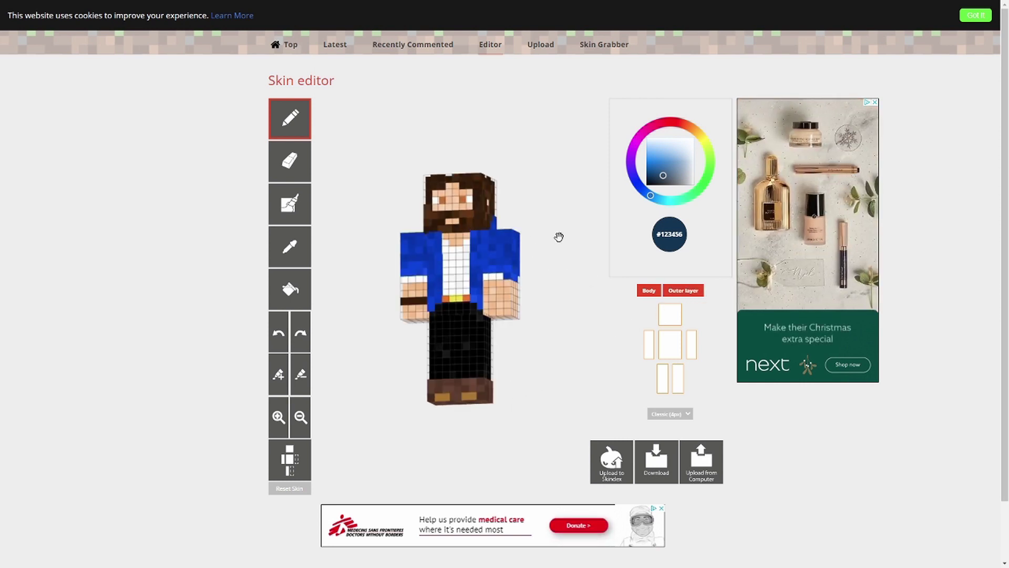
{"action": "left_click_drag", "start_coordinate": [551, 243], "coordinate": [575, 248]}
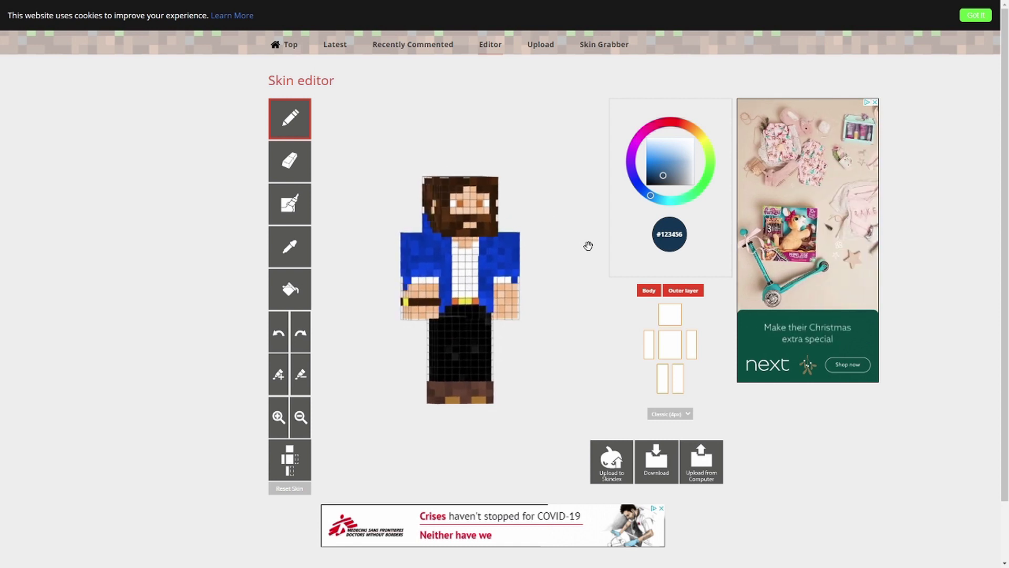
{"action": "left_click", "coordinate": [683, 295]}
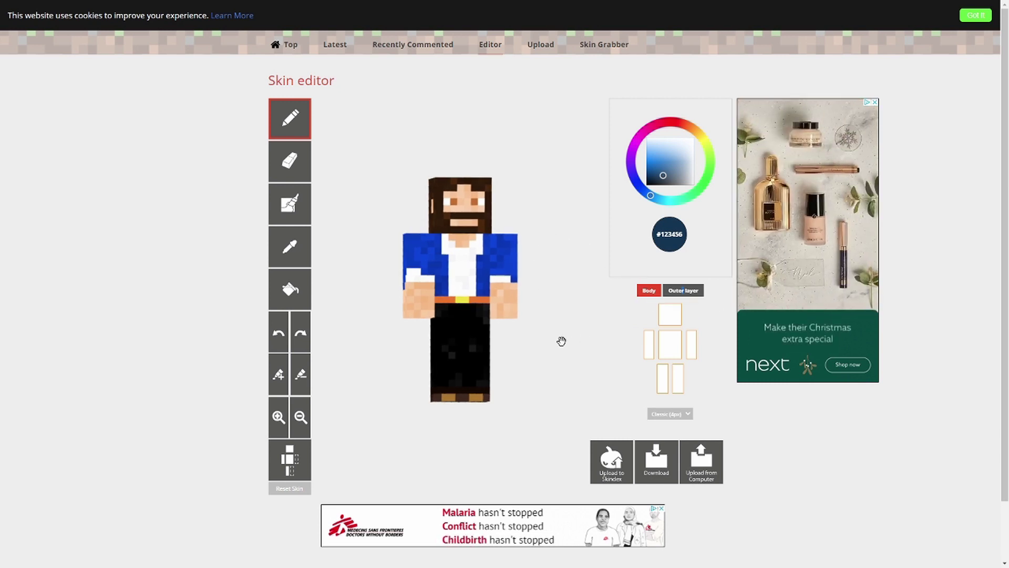
{"action": "mouse_move", "coordinate": [560, 342]}
{"action": "left_mouse_down"}
{"action": "mouse_move", "coordinate": [536, 340]}
{"action": "mouse_move", "coordinate": [557, 340]}
{"action": "left_mouse_up"}
{"action": "left_click", "coordinate": [648, 293]}
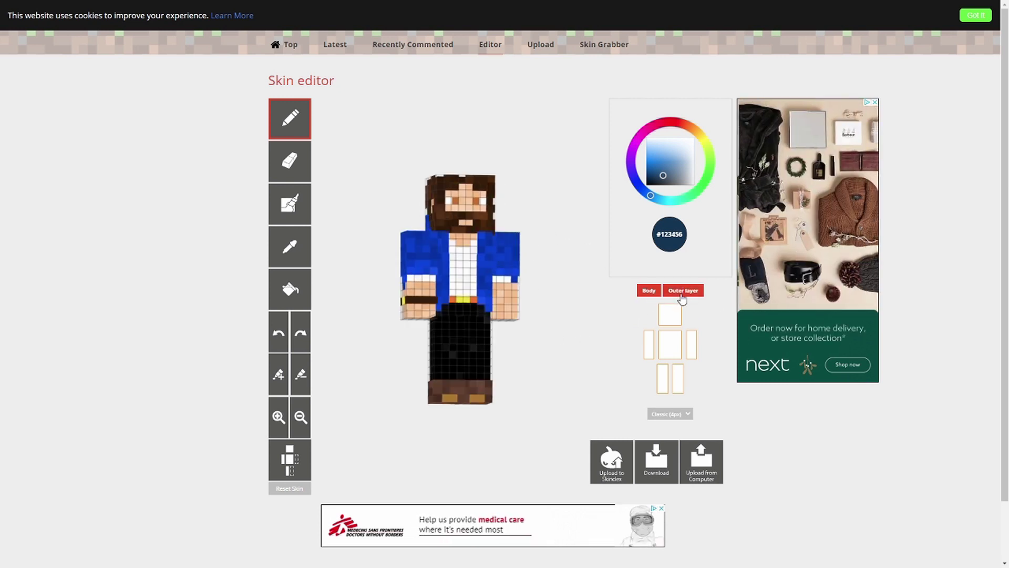
Hide the body layer and examine the outer layer alone from different angles
{"action": "left_click", "coordinate": [649, 293]}
{"action": "left_click_drag", "start_coordinate": [560, 348], "coordinate": [607, 317]}
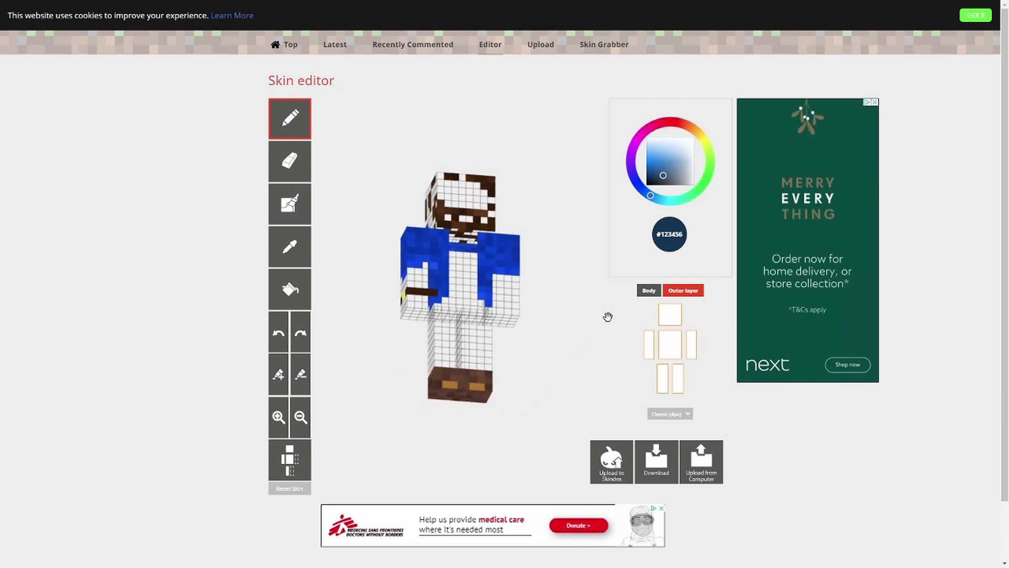
{"action": "left_click", "coordinate": [649, 291]}
{"action": "left_click", "coordinate": [649, 292]}
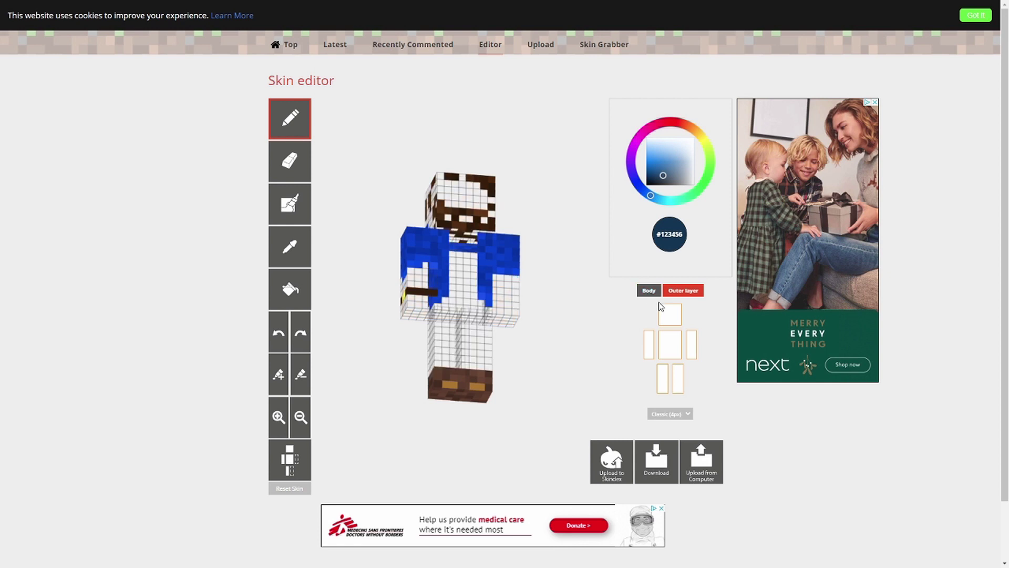
{"action": "left_click_drag", "start_coordinate": [585, 348], "coordinate": [561, 356]}
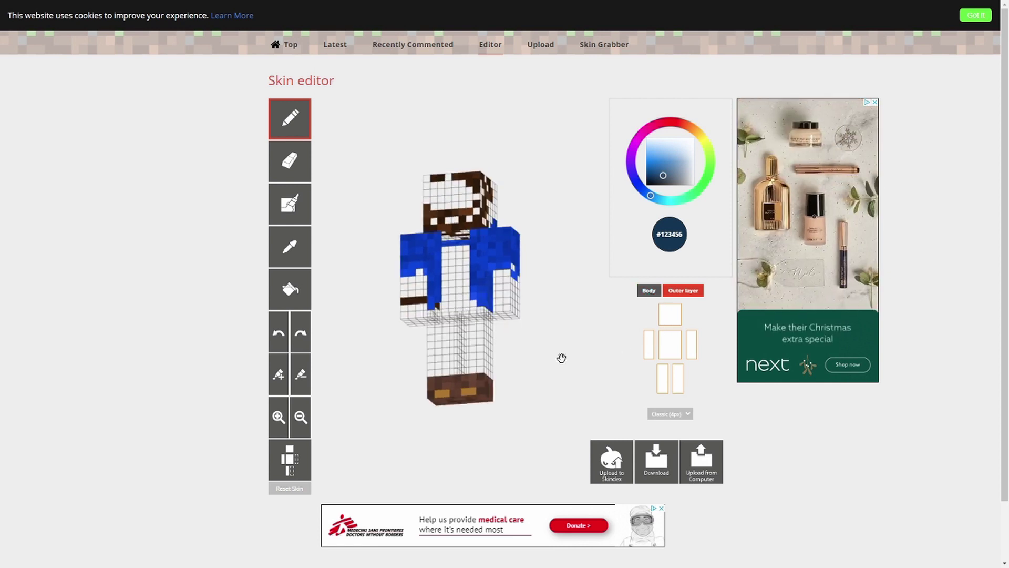
Hide the outer layer's torso, arms and legs so that only the head is displayed
{"action": "left_click", "coordinate": [670, 314]}
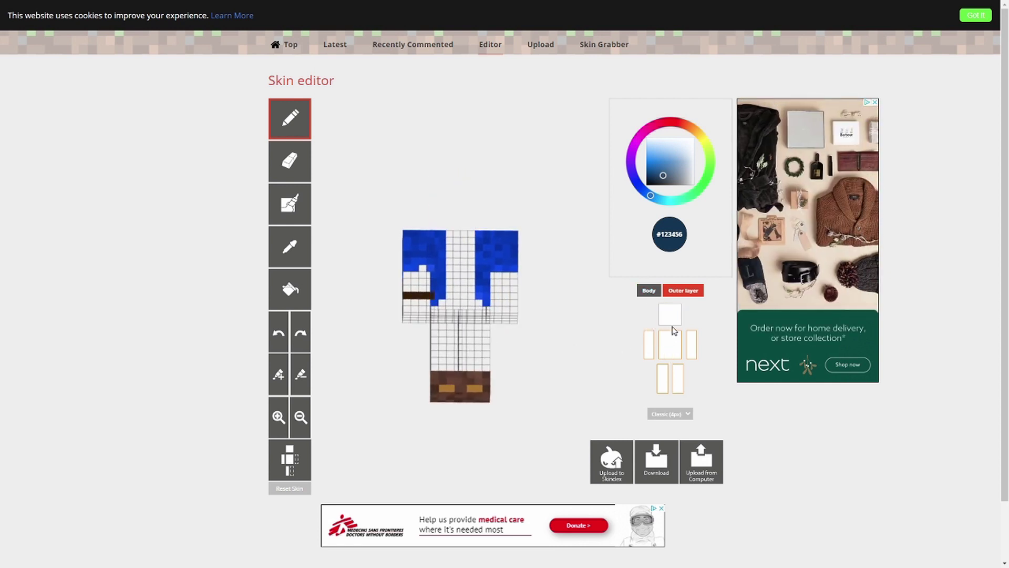
{"action": "left_click", "coordinate": [671, 319]}
{"action": "left_click", "coordinate": [669, 347]}
{"action": "left_click", "coordinate": [693, 351]}
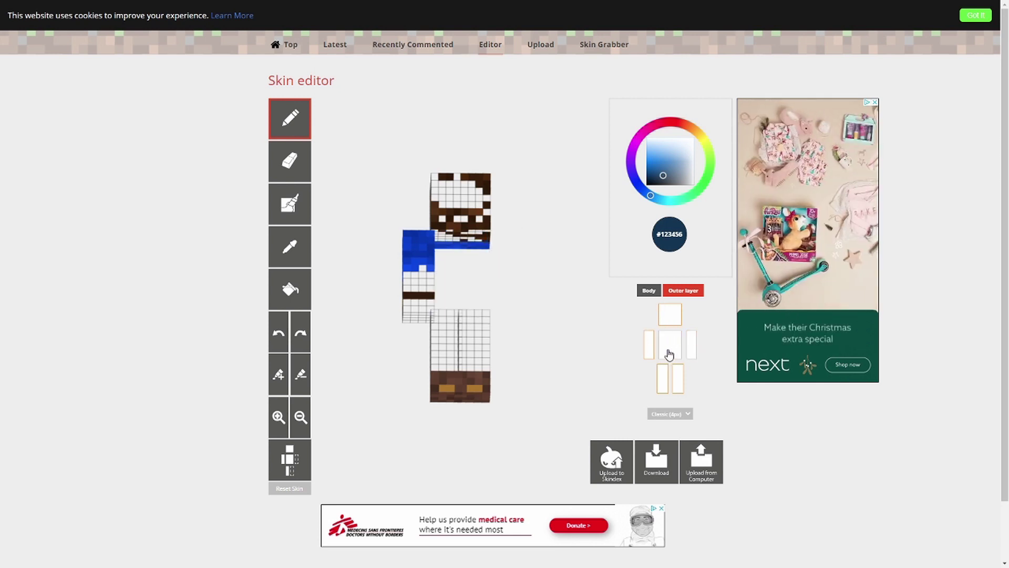
{"action": "left_click", "coordinate": [649, 344]}
{"action": "left_click", "coordinate": [678, 379]}
{"action": "left_click", "coordinate": [662, 378]}
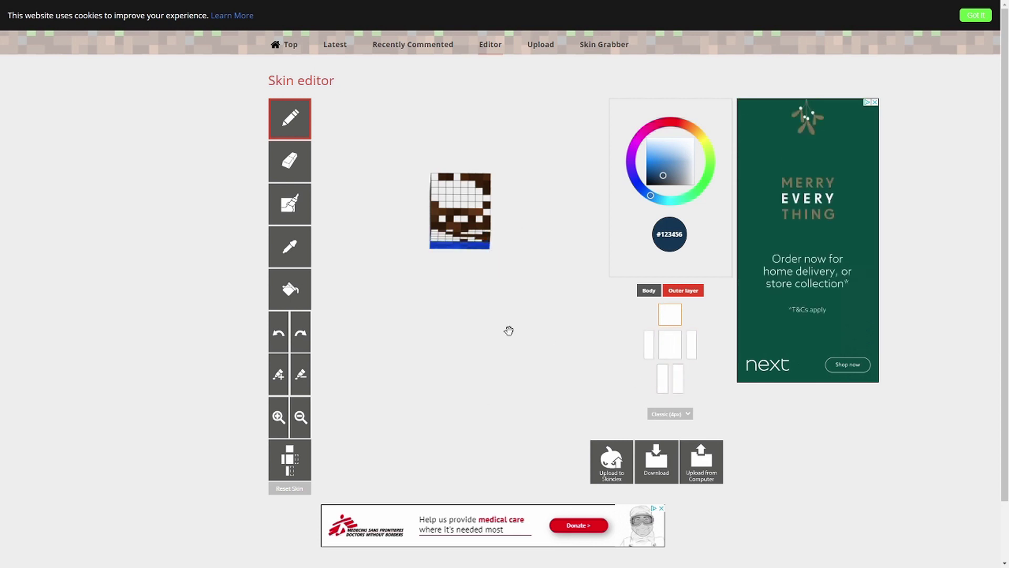
{"action": "mouse_move", "coordinate": [509, 331]}
{"action": "left_mouse_down"}
{"action": "mouse_move", "coordinate": [417, 301]}
{"action": "mouse_move", "coordinate": [408, 345]}
{"action": "mouse_move", "coordinate": [512, 347]}
{"action": "mouse_move", "coordinate": [547, 319]}
{"action": "mouse_move", "coordinate": [518, 355]}
{"action": "mouse_move", "coordinate": [520, 347]}
{"action": "left_mouse_up"}
Show all body parts again together with the body layer
{"action": "left_click", "coordinate": [649, 345]}
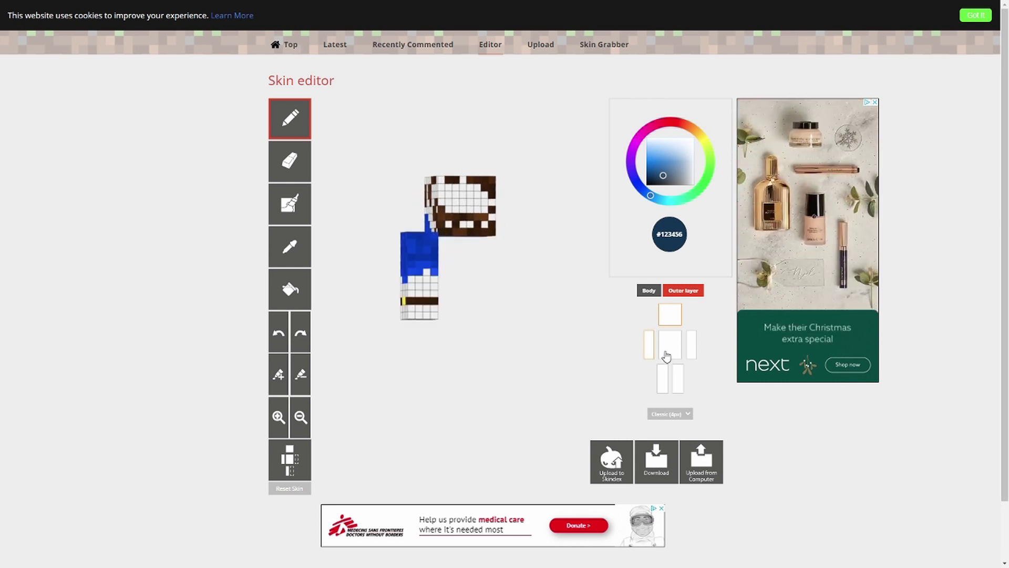
{"action": "left_click", "coordinate": [648, 290]}
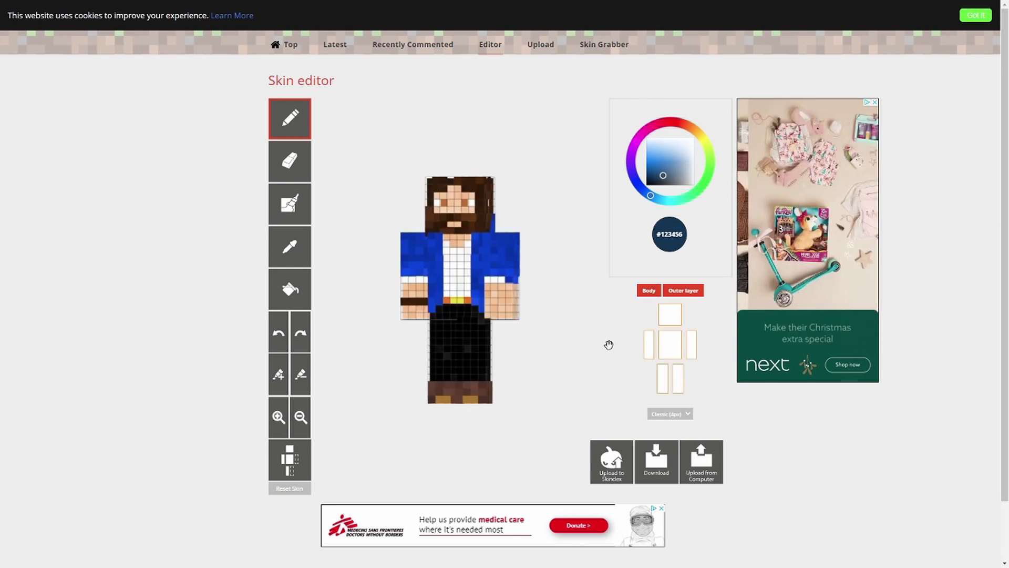
Hide the outer layer and paint over the eye area of the face on the body layer in light green #a3e76a
{"action": "left_click", "coordinate": [712, 162]}
{"action": "left_click", "coordinate": [660, 153]}
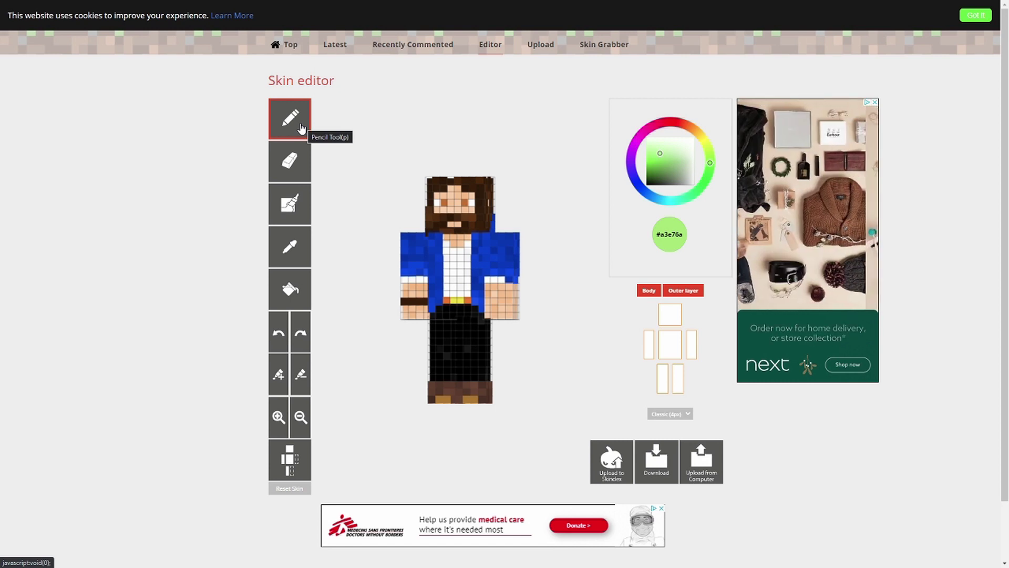
{"action": "left_click", "coordinate": [684, 291]}
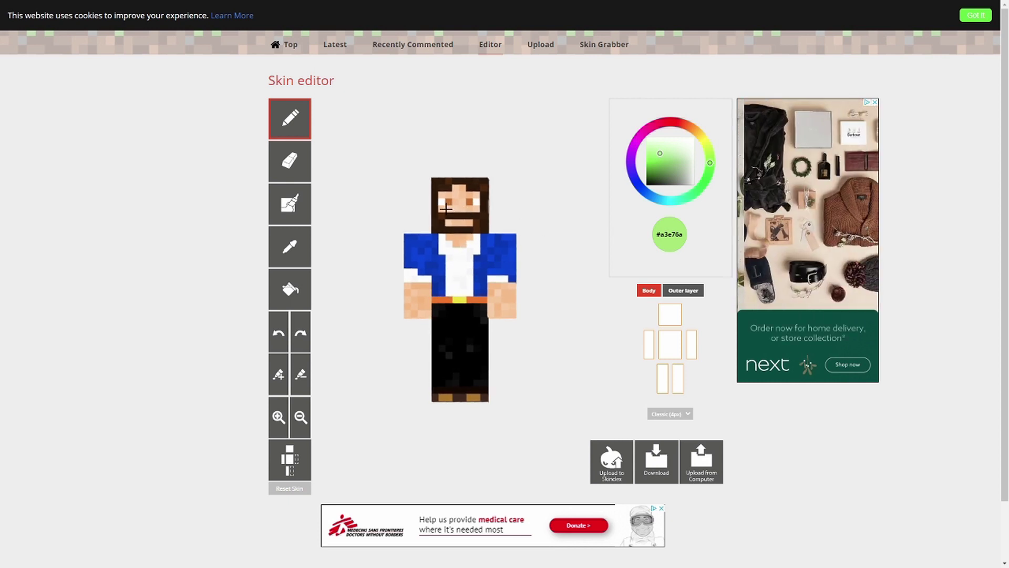
{"action": "mouse_move", "coordinate": [442, 208]}
{"action": "left_mouse_down"}
{"action": "mouse_move", "coordinate": [475, 206]}
{"action": "mouse_move", "coordinate": [444, 201]}
{"action": "left_mouse_up"}
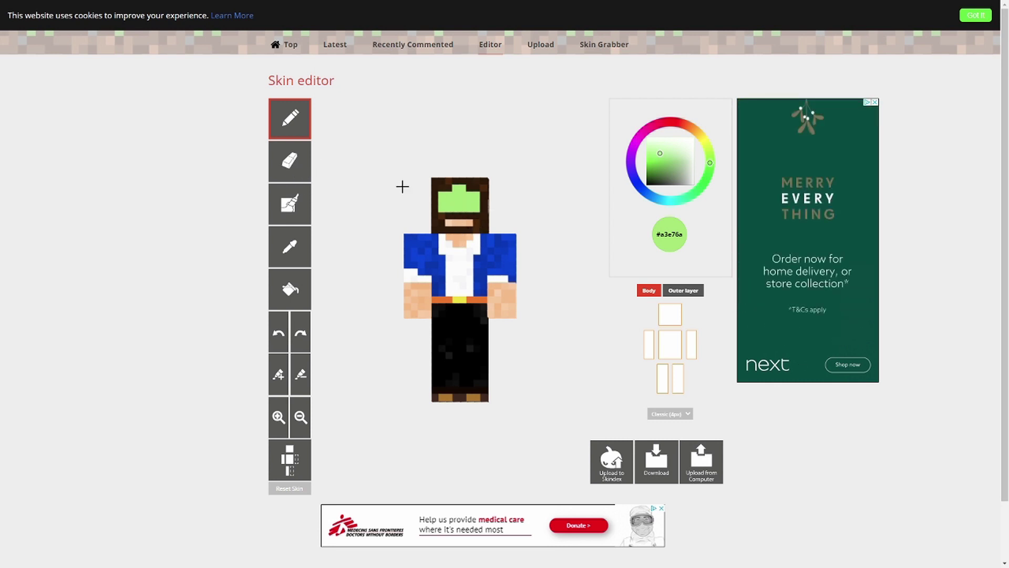
Erase all the light green pixels painted on the face
{"action": "key", "text": "e"}
{"action": "left_click", "coordinate": [449, 201]}
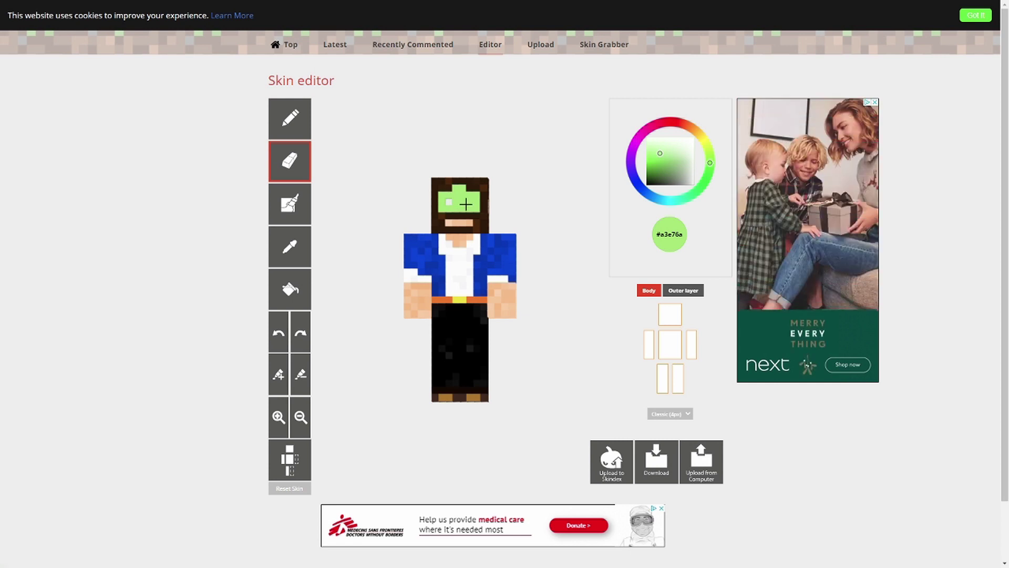
{"action": "left_click_drag", "start_coordinate": [458, 207], "coordinate": [462, 196]}
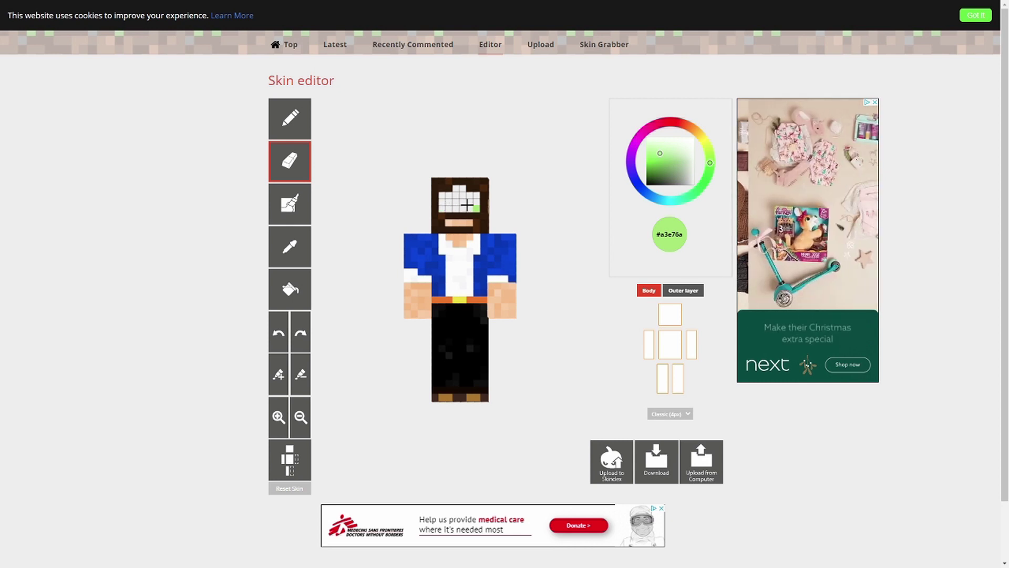
{"action": "left_click_drag", "start_coordinate": [477, 208], "coordinate": [469, 210]}
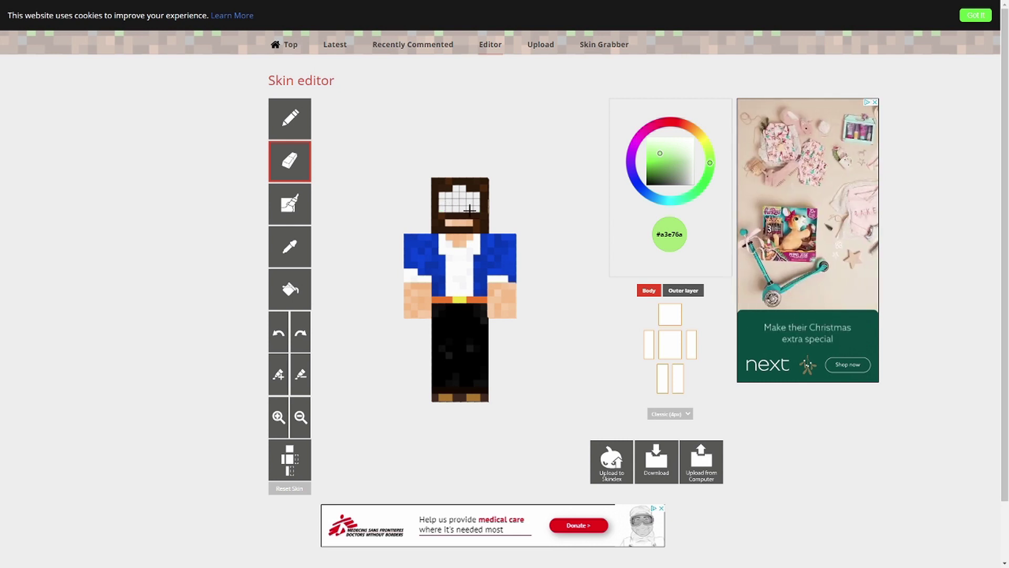
Fill the whole front of the head with light green #a3e76a and test undoing and redoing that fill
{"action": "left_click", "coordinate": [292, 216]}
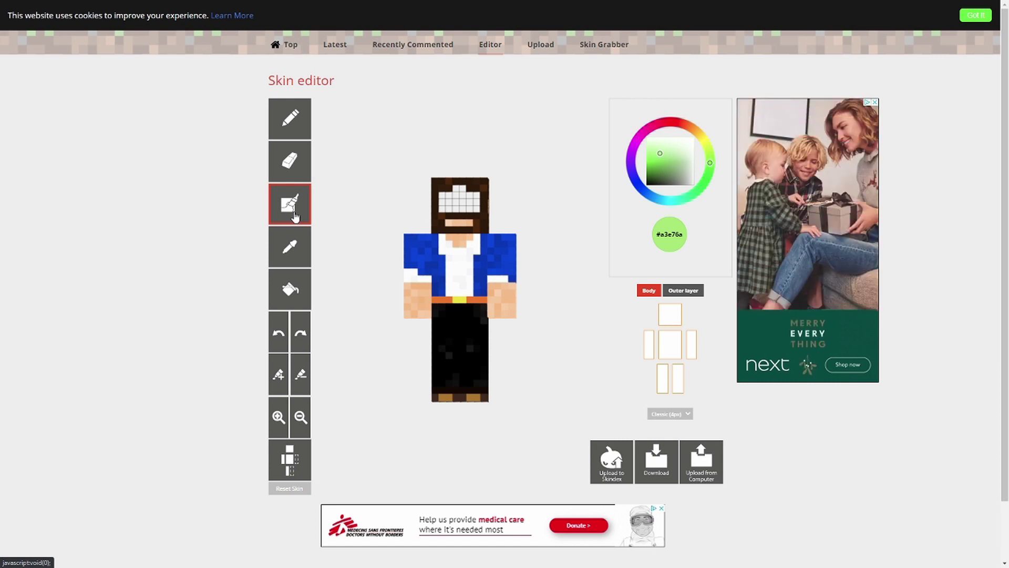
{"action": "left_click", "coordinate": [302, 303]}
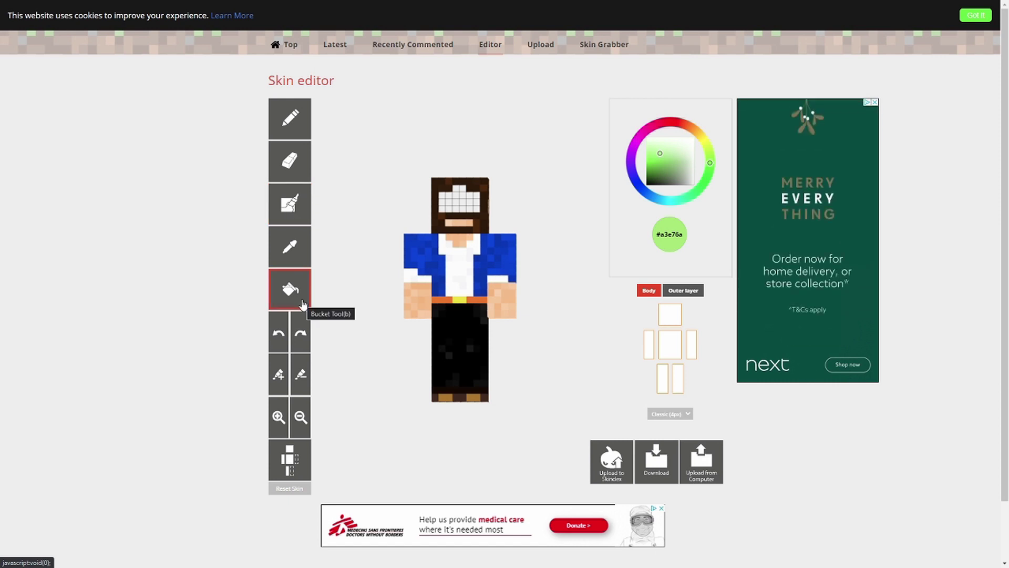
{"action": "left_click", "coordinate": [455, 205]}
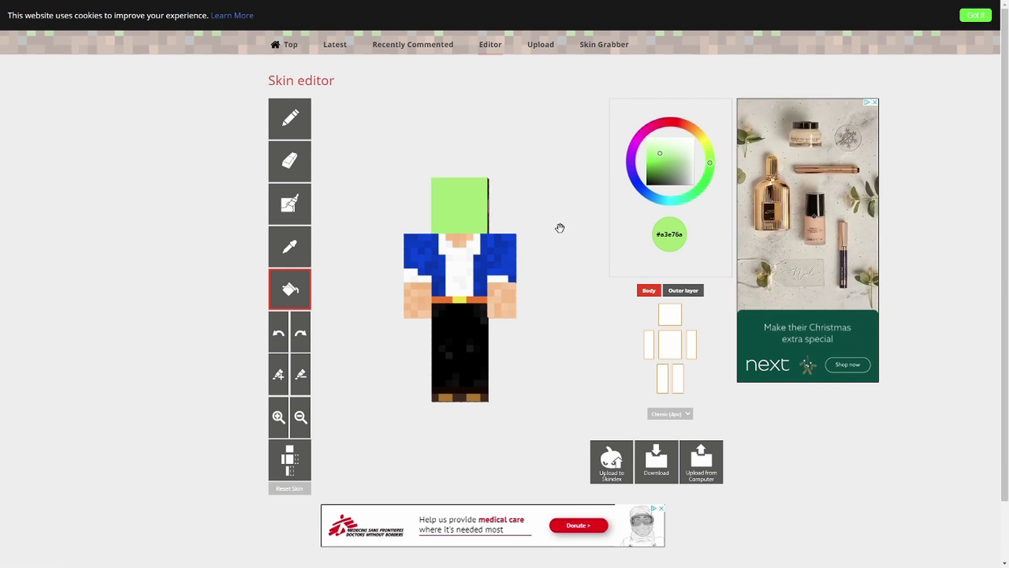
{"action": "mouse_move", "coordinate": [565, 216]}
{"action": "left_mouse_down"}
{"action": "mouse_move", "coordinate": [371, 214]}
{"action": "mouse_move", "coordinate": [574, 214]}
{"action": "mouse_move", "coordinate": [564, 216]}
{"action": "left_mouse_up"}
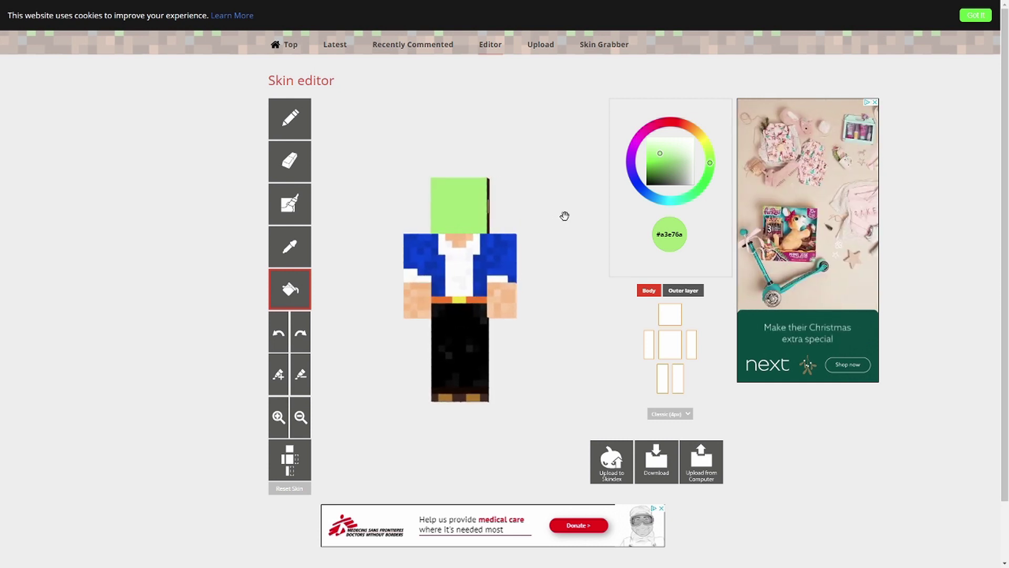
{"action": "left_click", "coordinate": [287, 346]}
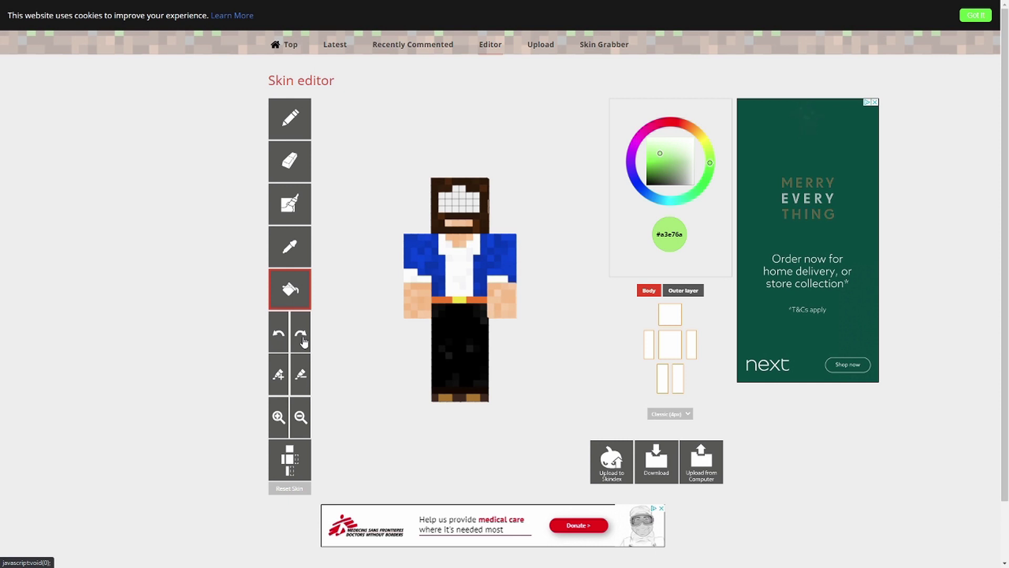
{"action": "left_click", "coordinate": [303, 340]}
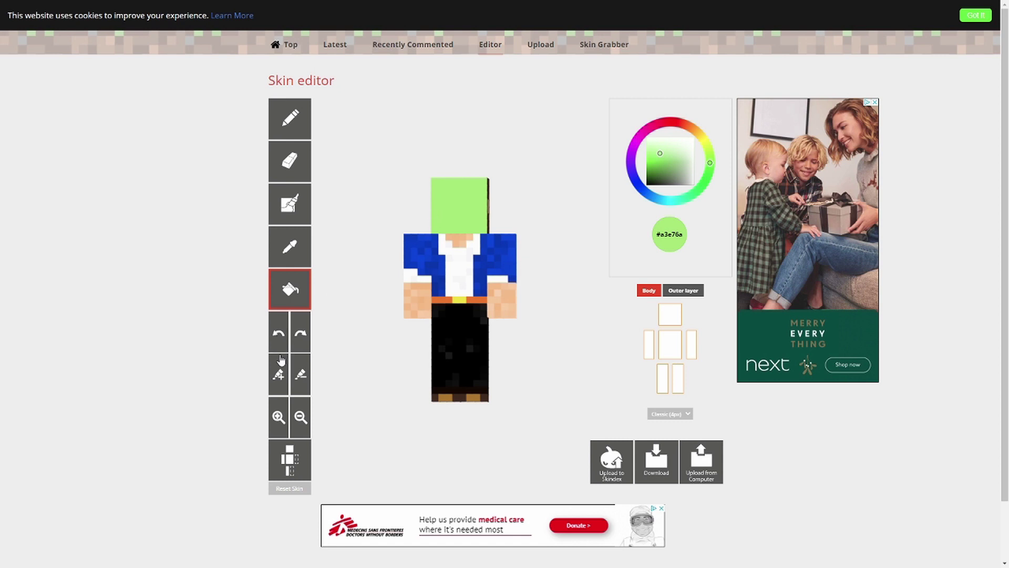
Darken the current green to #61b21d and fill the front of the head with it
{"action": "left_click", "coordinate": [275, 383]}
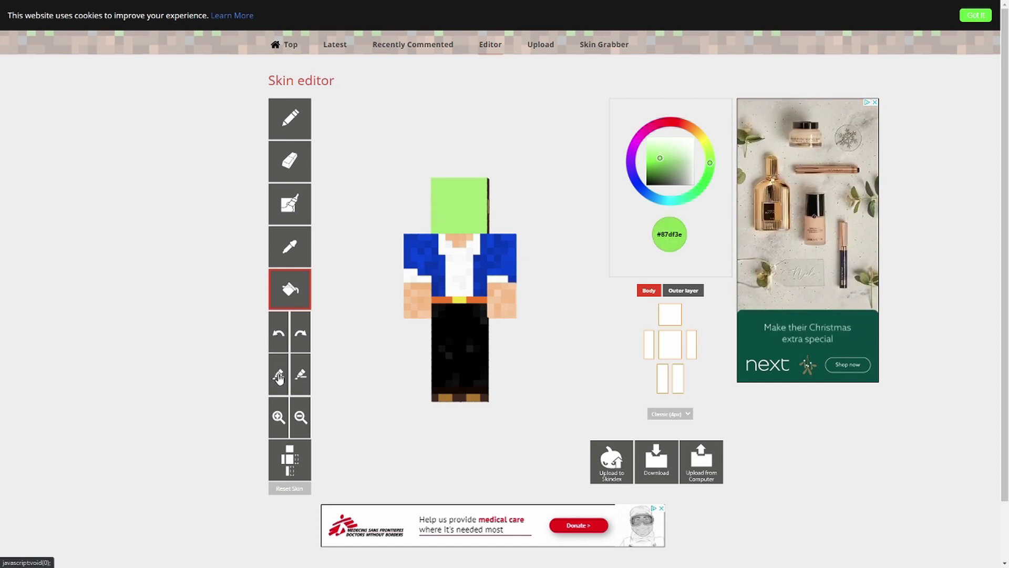
{"action": "left_click", "coordinate": [282, 382]}
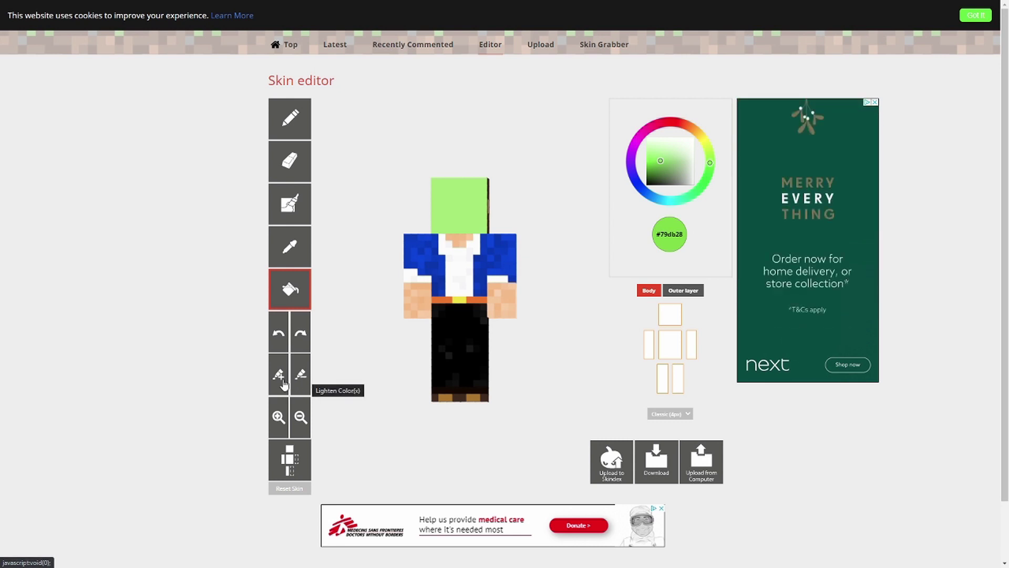
{"action": "left_click", "coordinate": [283, 383]}
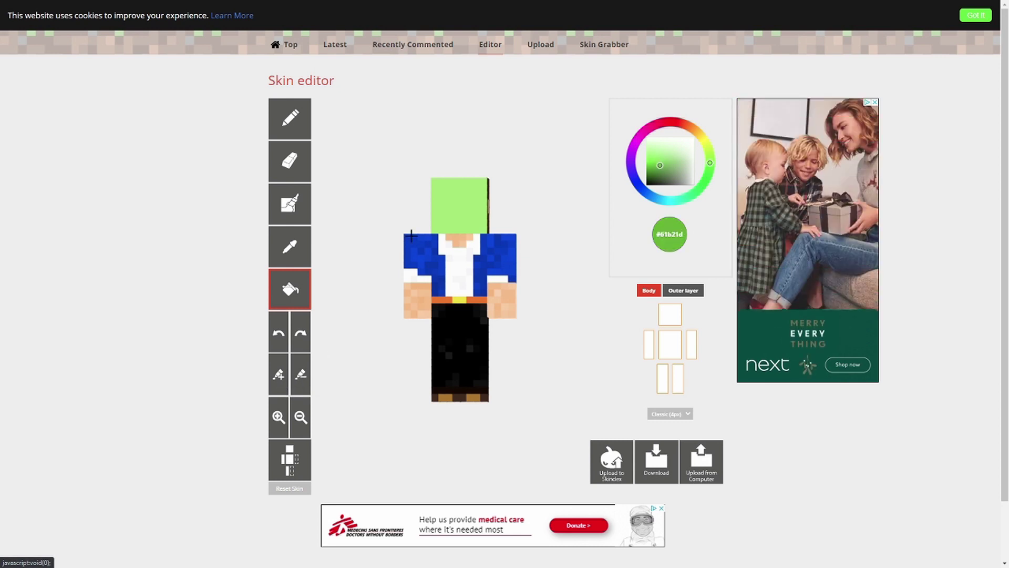
{"action": "left_click", "coordinate": [459, 231]}
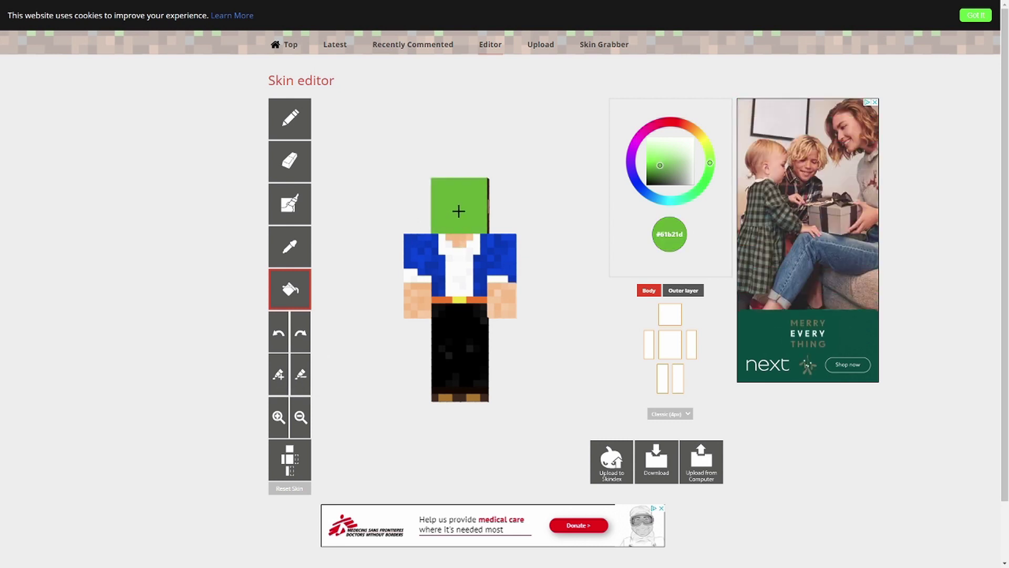
Try one darker shade, lighten the colour to #6dc821, and refill the front of the head with it
{"action": "left_click", "coordinate": [278, 374]}
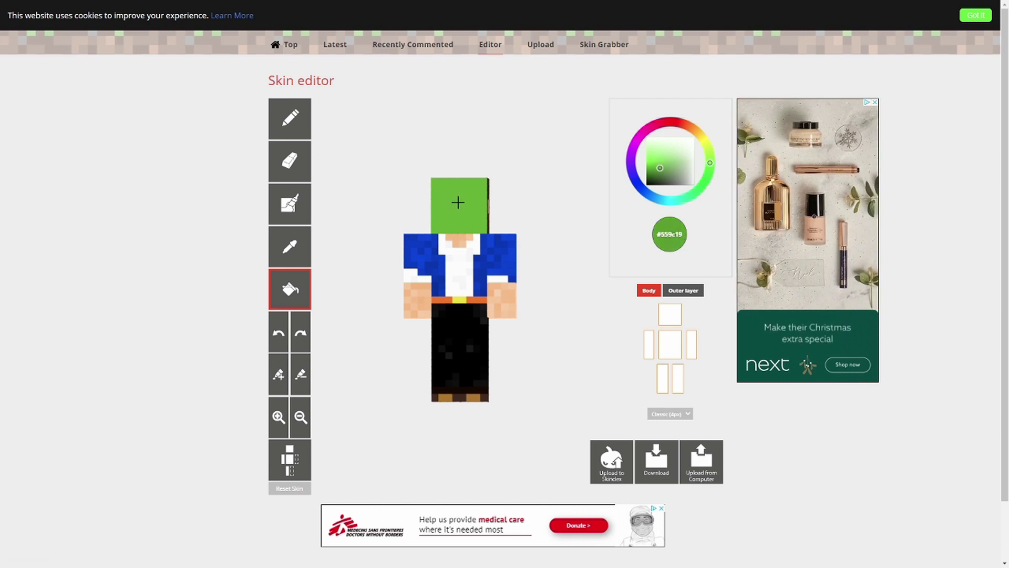
{"action": "left_click", "coordinate": [301, 374]}
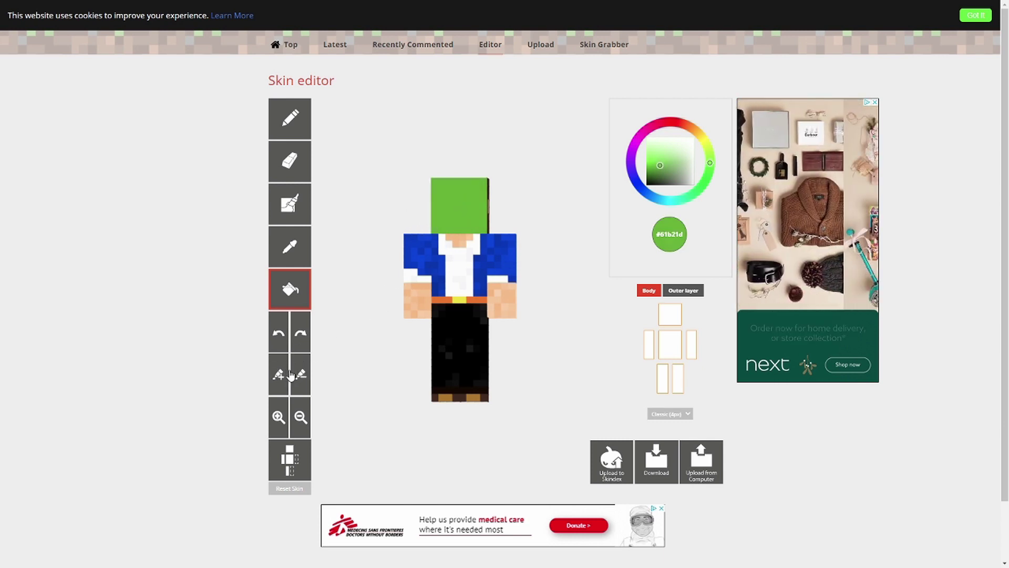
{"action": "key", "text": "ctrl+z"}
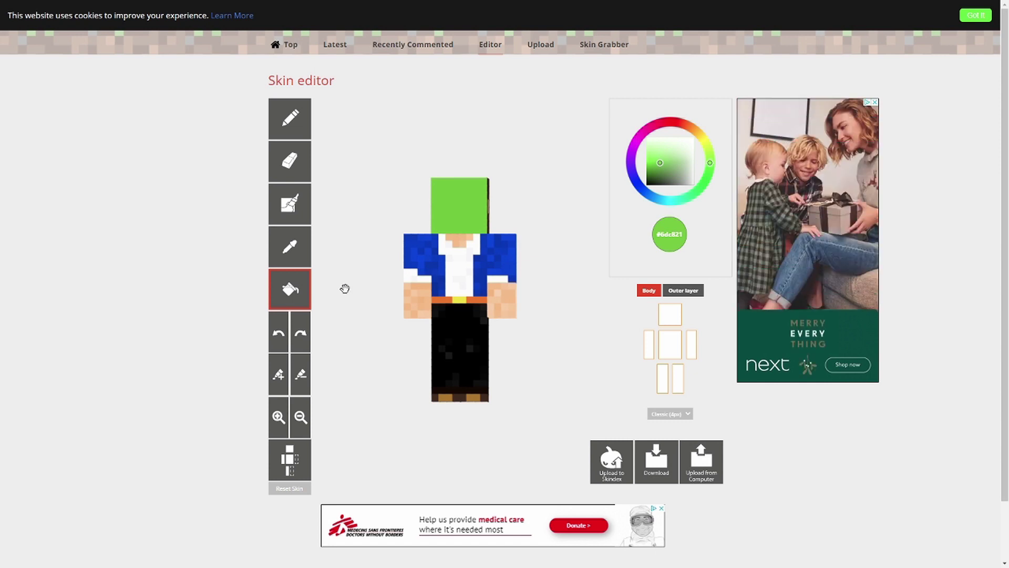
Sample the skin tone #f6c087 from the ear on the side of the head and turn the model's face forward again
{"action": "left_click", "coordinate": [278, 418]}
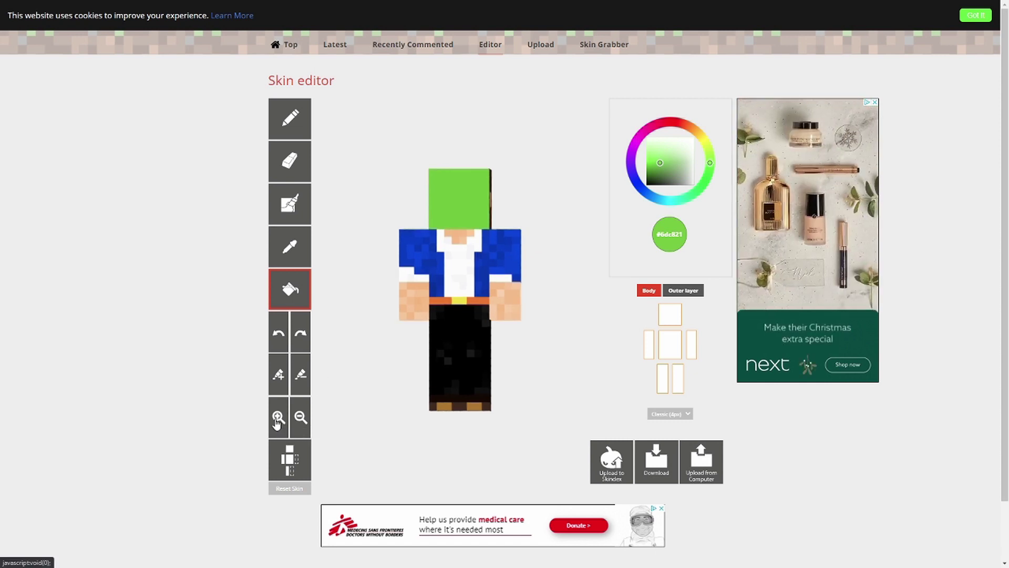
{"action": "left_click", "coordinate": [277, 418]}
{"action": "left_click", "coordinate": [299, 424]}
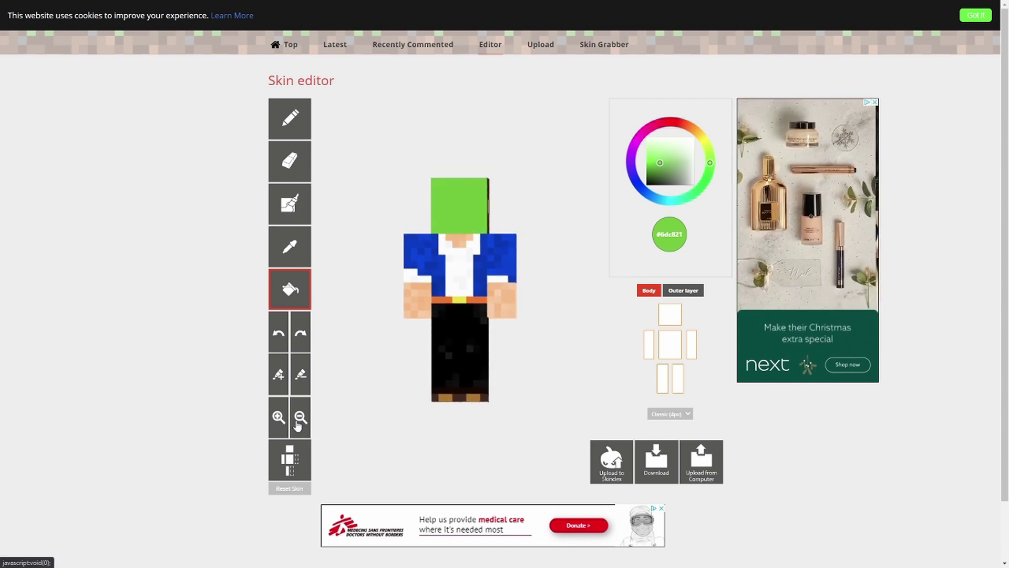
{"action": "left_click", "coordinate": [287, 248]}
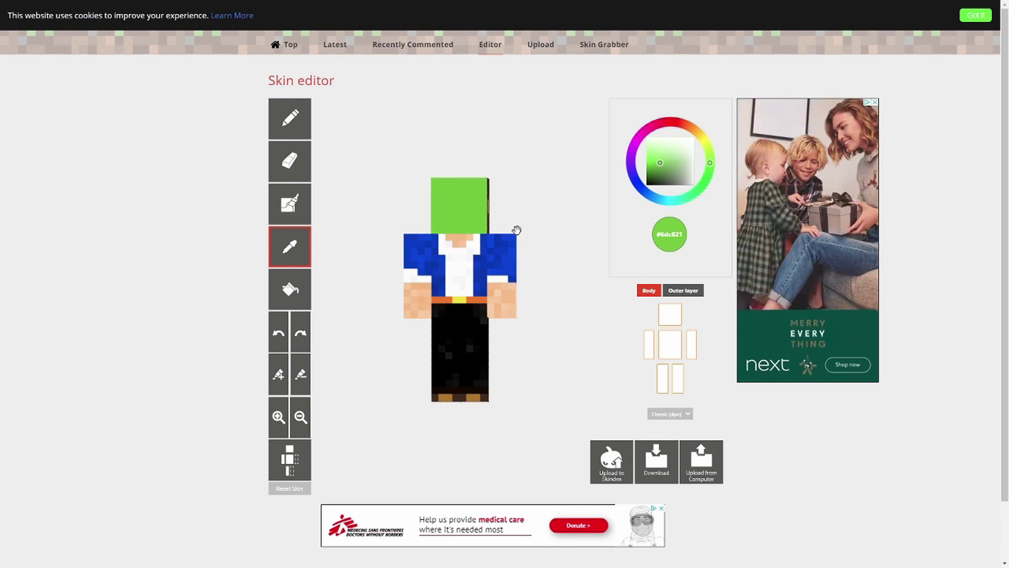
{"action": "left_click_drag", "start_coordinate": [516, 230], "coordinate": [569, 316]}
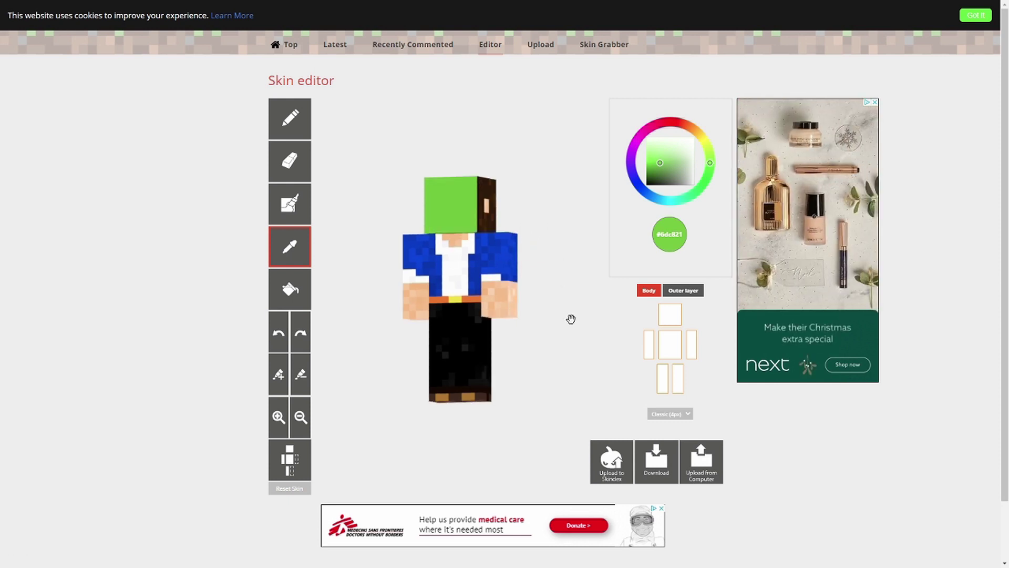
{"action": "left_click_drag", "start_coordinate": [513, 310], "coordinate": [489, 298]}
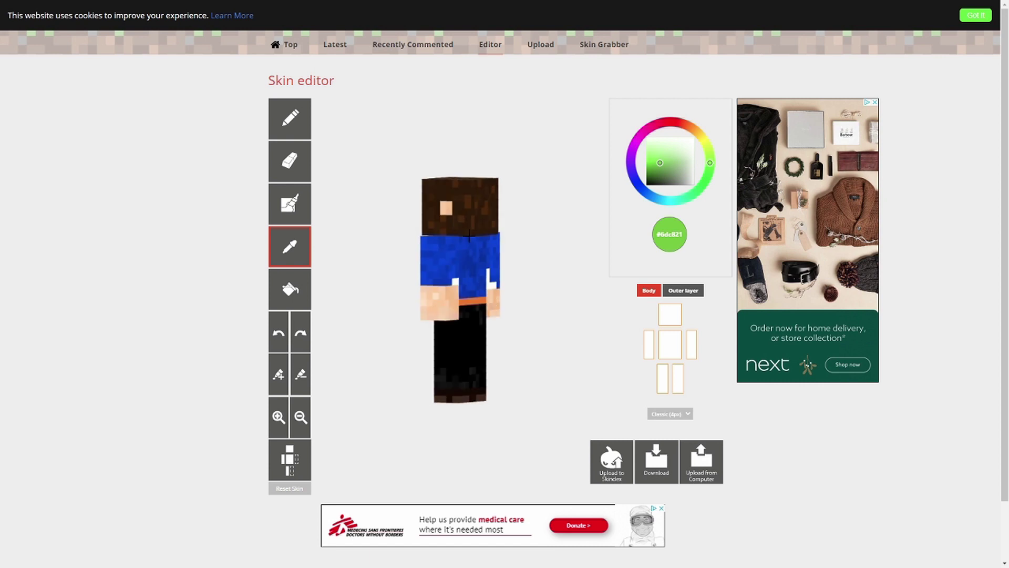
{"action": "left_click", "coordinate": [446, 208]}
{"action": "left_click_drag", "start_coordinate": [367, 270], "coordinate": [463, 268]}
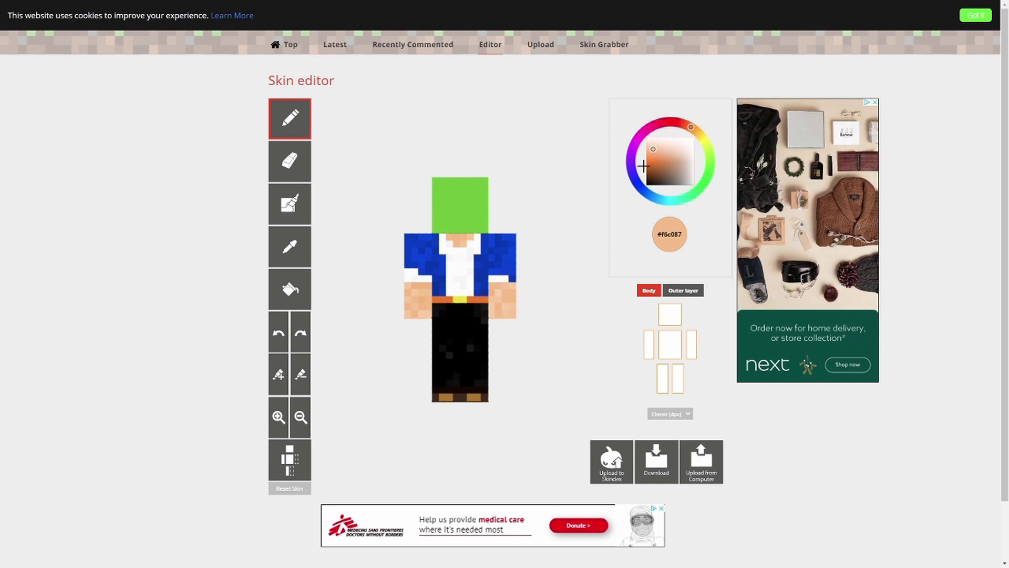
Paint the entire green front of the head in skin tone #f6c087 with the pencil
{"action": "left_click", "coordinate": [444, 183]}
{"action": "mouse_move", "coordinate": [461, 210]}
{"action": "left_mouse_down"}
{"action": "mouse_move", "coordinate": [477, 189]}
{"action": "mouse_move", "coordinate": [436, 181]}
{"action": "mouse_move", "coordinate": [484, 185]}
{"action": "mouse_move", "coordinate": [435, 195]}
{"action": "left_mouse_up"}
{"action": "mouse_move", "coordinate": [482, 223]}
{"action": "left_mouse_down"}
{"action": "mouse_move", "coordinate": [472, 186]}
{"action": "mouse_move", "coordinate": [449, 223]}
{"action": "left_mouse_up"}
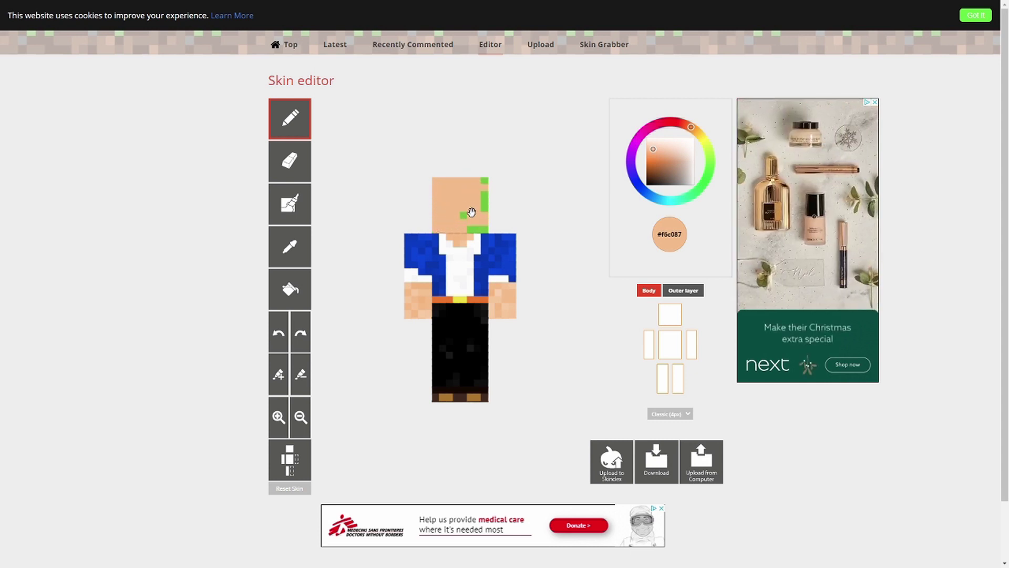
{"action": "left_click_drag", "start_coordinate": [472, 212], "coordinate": [477, 227]}
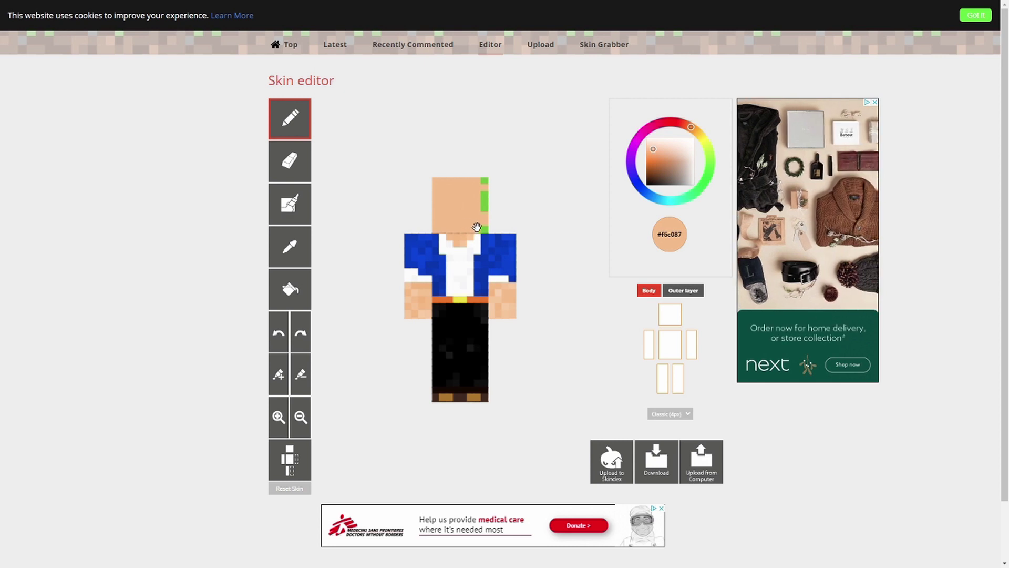
{"action": "left_click", "coordinate": [482, 182]}
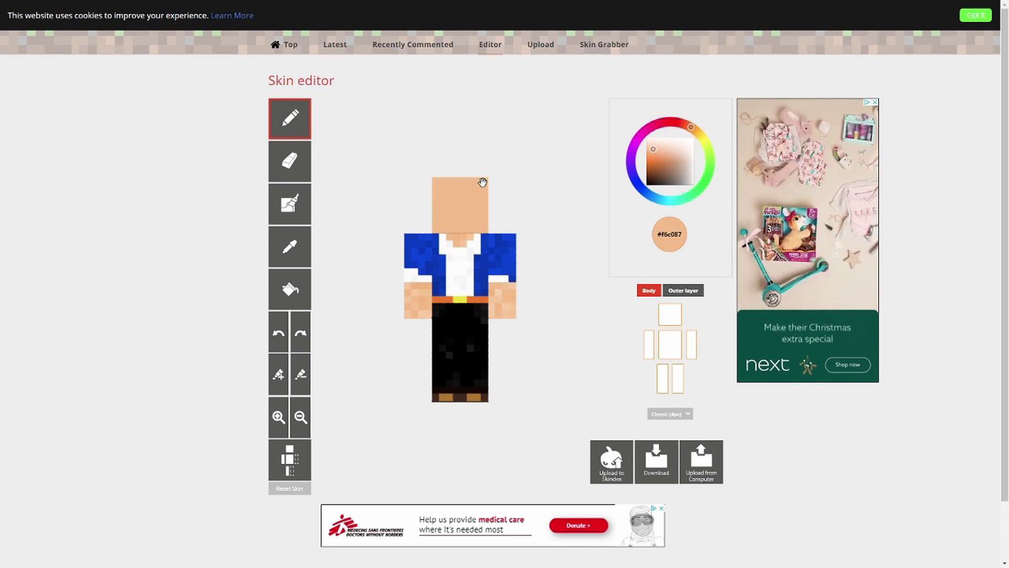
Brush automatic tonal variation over the whole front of the head to texture the skin
{"action": "left_click", "coordinate": [291, 205]}
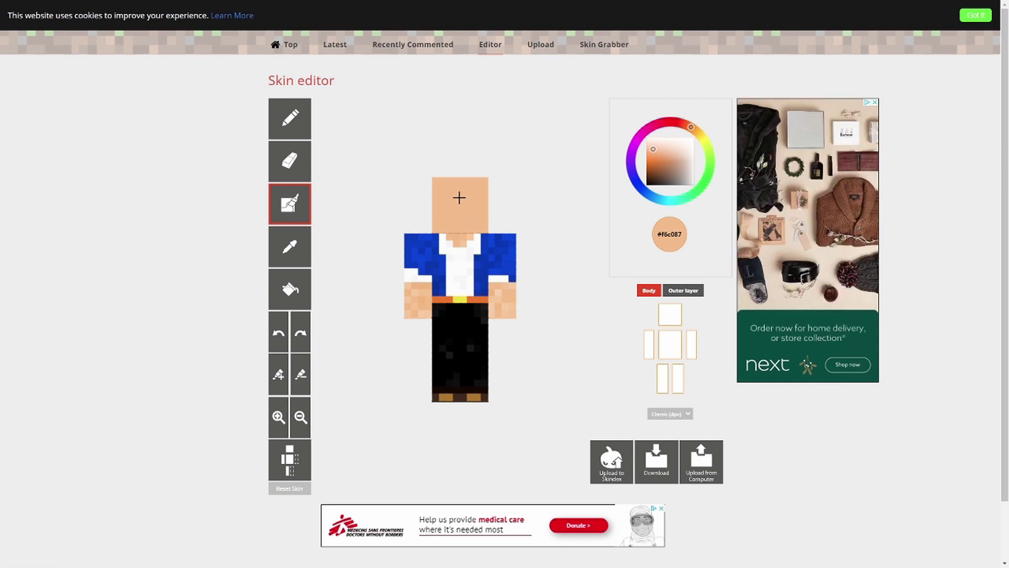
{"action": "left_click_drag", "start_coordinate": [440, 185], "coordinate": [449, 225]}
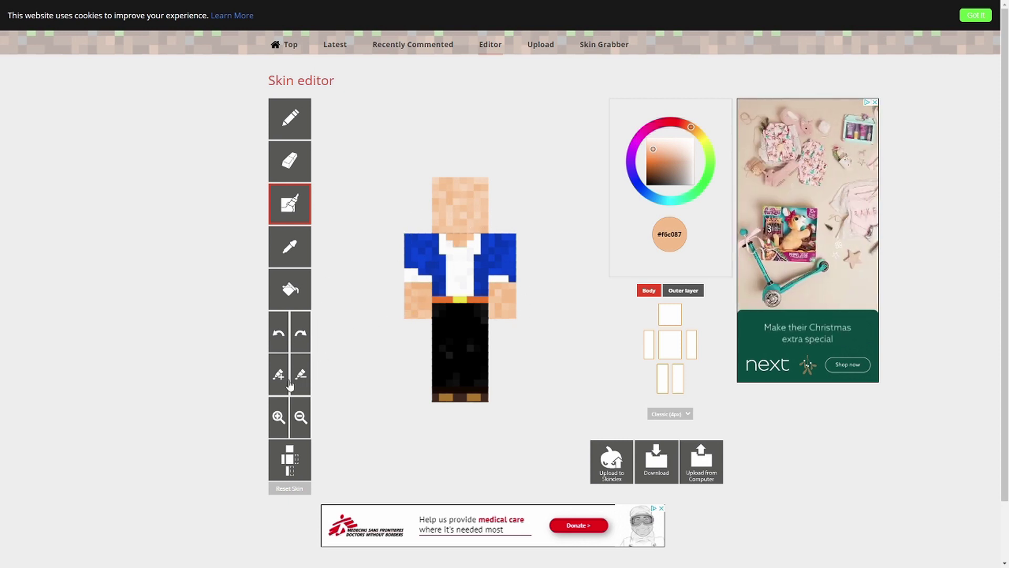
Sample the dark brown #321c06 from the hair on the side of the head
{"action": "left_click", "coordinate": [311, 369]}
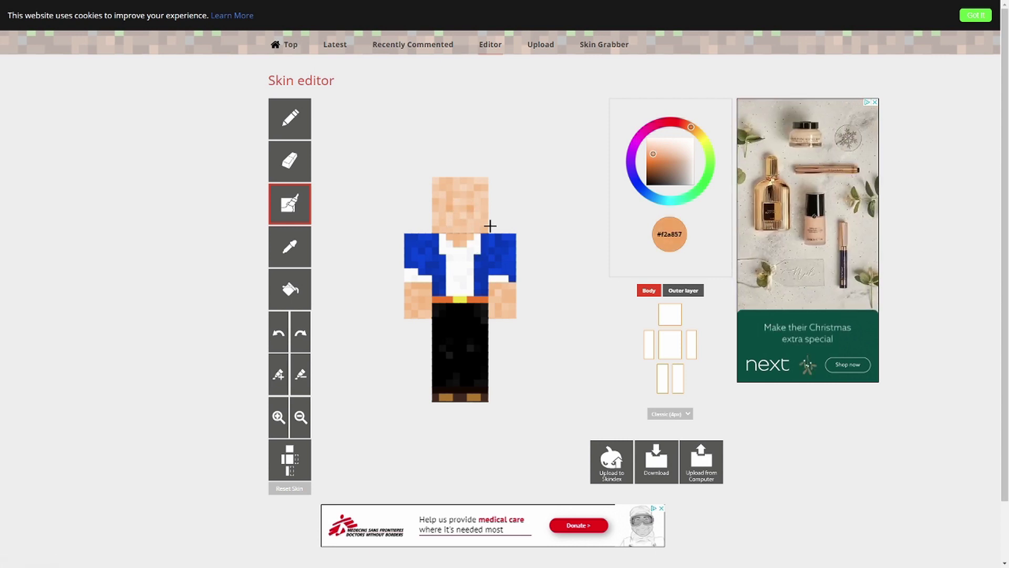
{"action": "left_click_drag", "start_coordinate": [490, 225], "coordinate": [356, 228]}
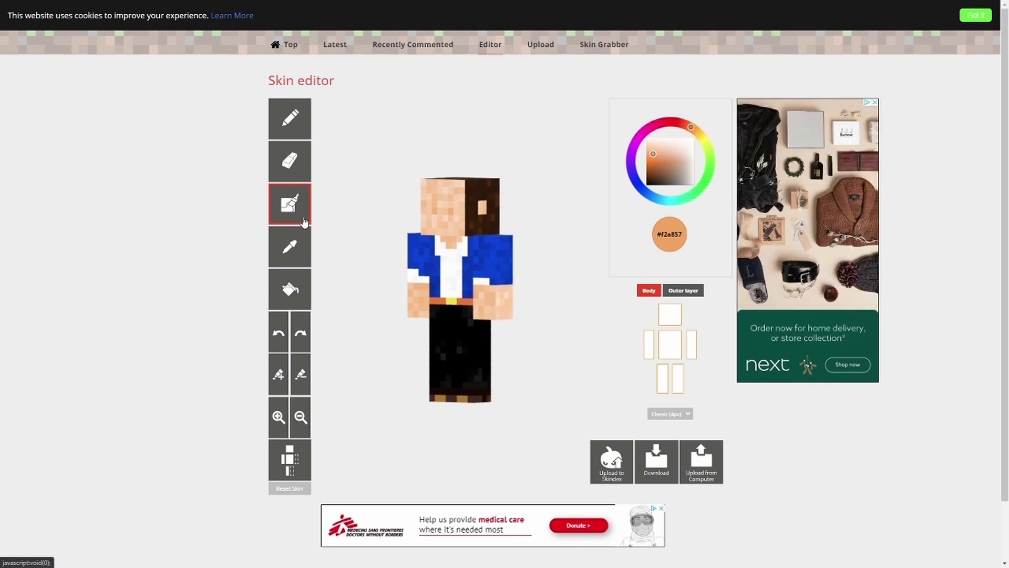
{"action": "left_click", "coordinate": [291, 247]}
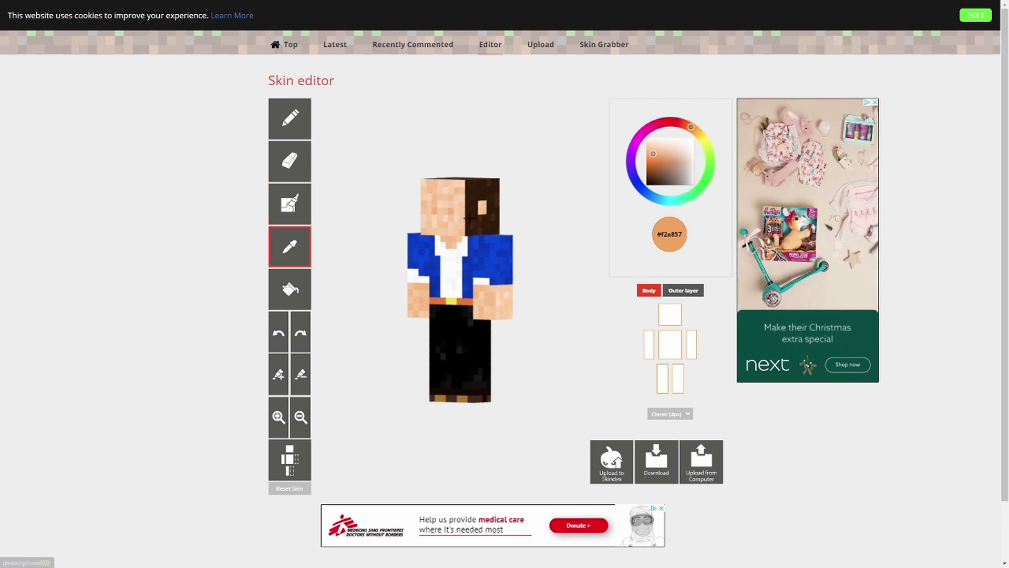
{"action": "left_click", "coordinate": [476, 207]}
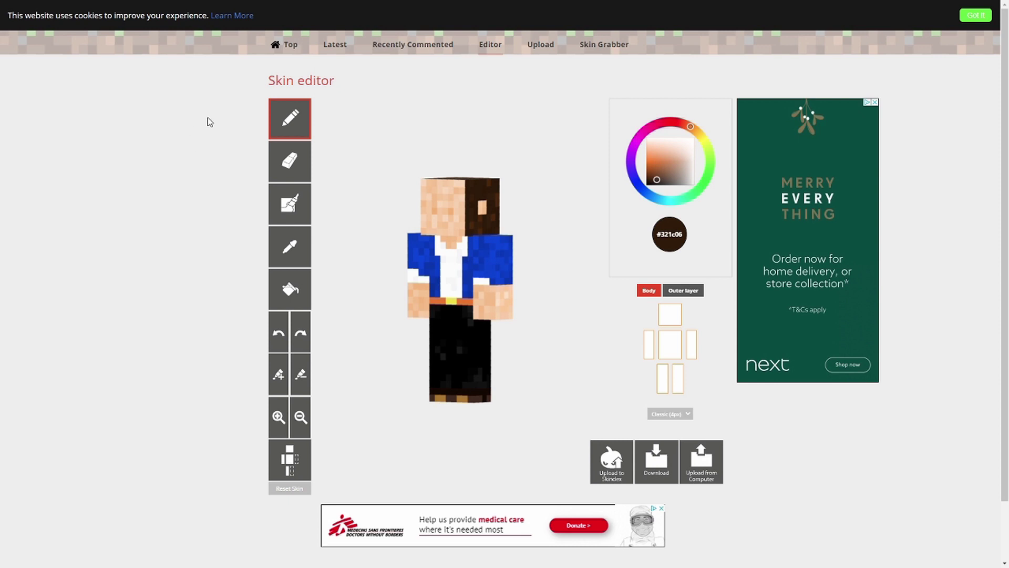
Brush a brown hairline along the top of the face and a beard along its bottom, with automatic tonal variation
{"action": "left_click", "coordinate": [303, 205]}
{"action": "left_click_drag", "start_coordinate": [363, 214], "coordinate": [402, 213]}
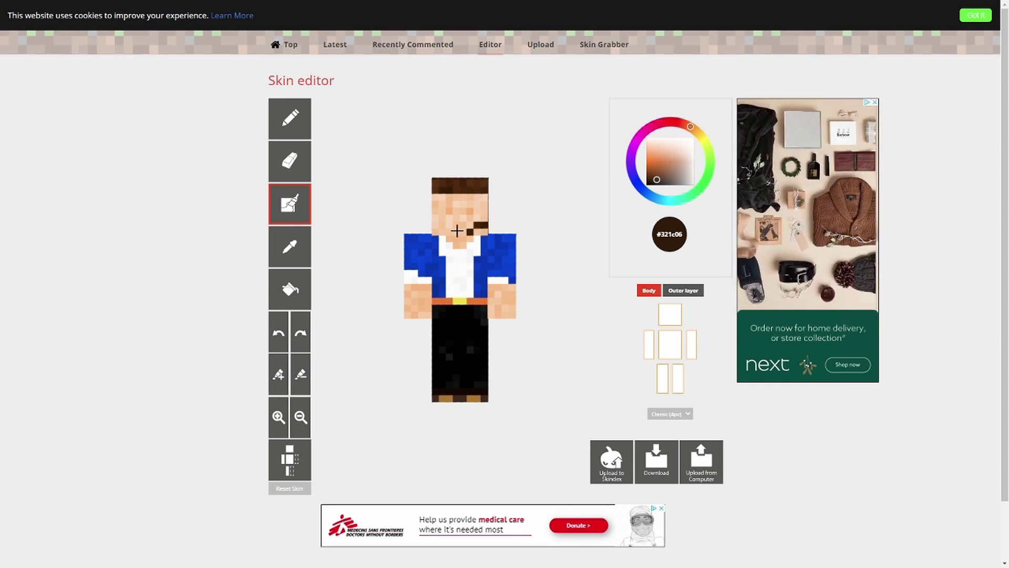
{"action": "left_click_drag", "start_coordinate": [437, 227], "coordinate": [488, 226]}
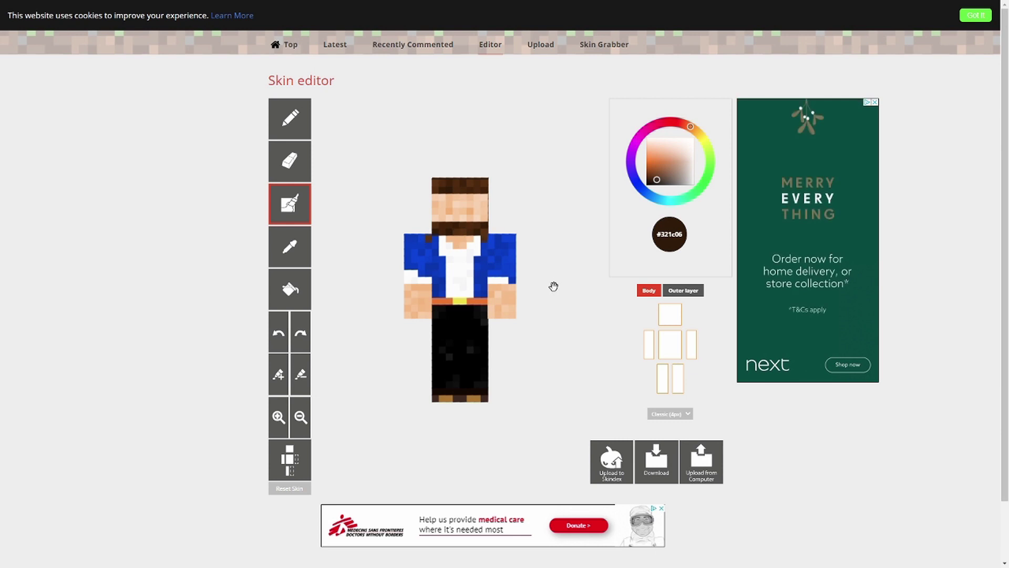
{"action": "mouse_move", "coordinate": [553, 286]}
{"action": "left_mouse_down"}
{"action": "mouse_move", "coordinate": [554, 268]}
{"action": "mouse_move", "coordinate": [561, 273]}
{"action": "left_mouse_up"}
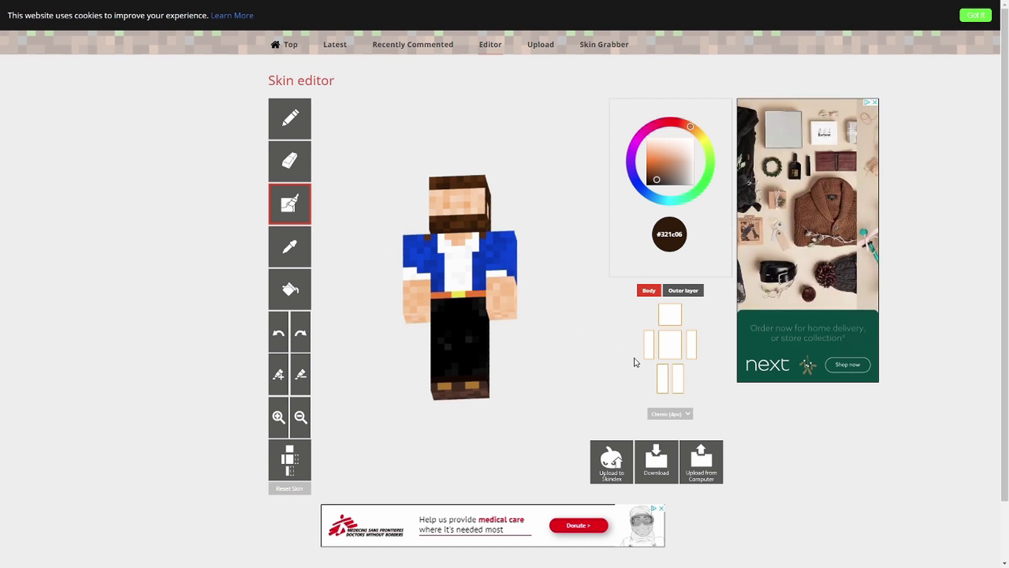
Hide the torso, both arms and both legs to isolate the head, and examine it from different angles
{"action": "left_click", "coordinate": [650, 346]}
{"action": "left_click", "coordinate": [670, 344]}
{"action": "left_click", "coordinate": [691, 345]}
{"action": "left_click", "coordinate": [678, 379]}
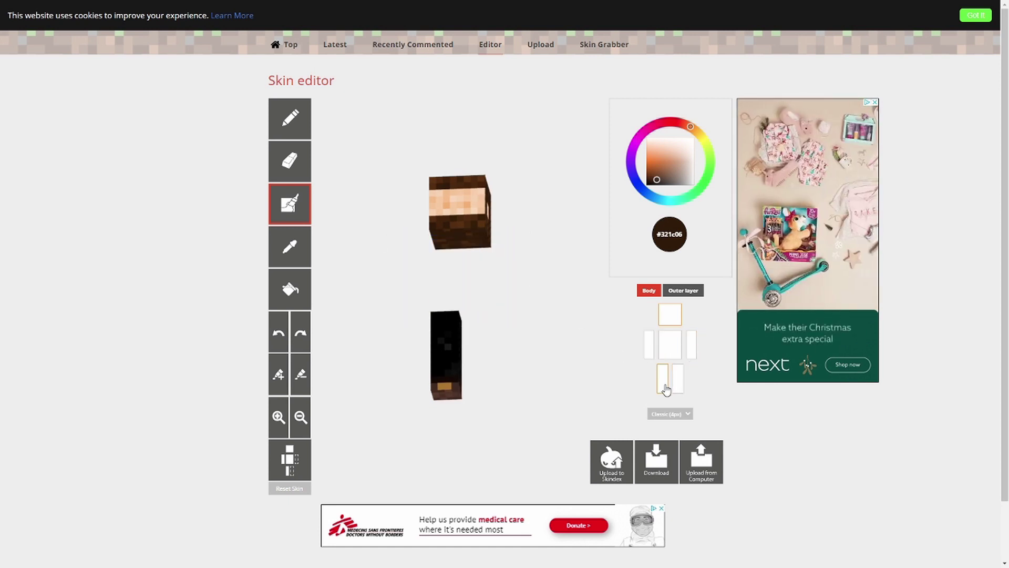
{"action": "left_click", "coordinate": [662, 380]}
{"action": "left_click_drag", "start_coordinate": [408, 297], "coordinate": [464, 294]}
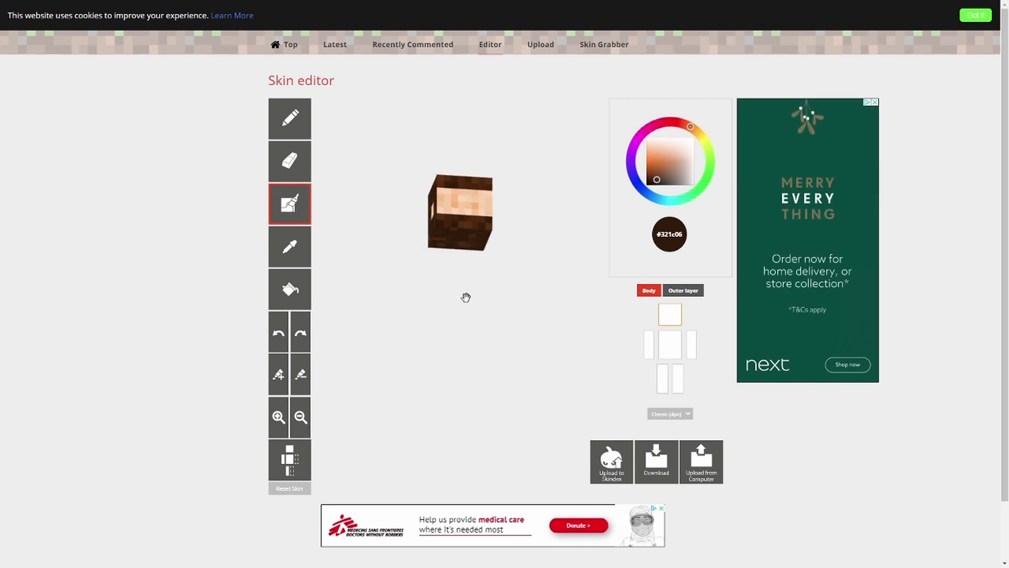
{"action": "left_click_drag", "start_coordinate": [440, 255], "coordinate": [432, 316]}
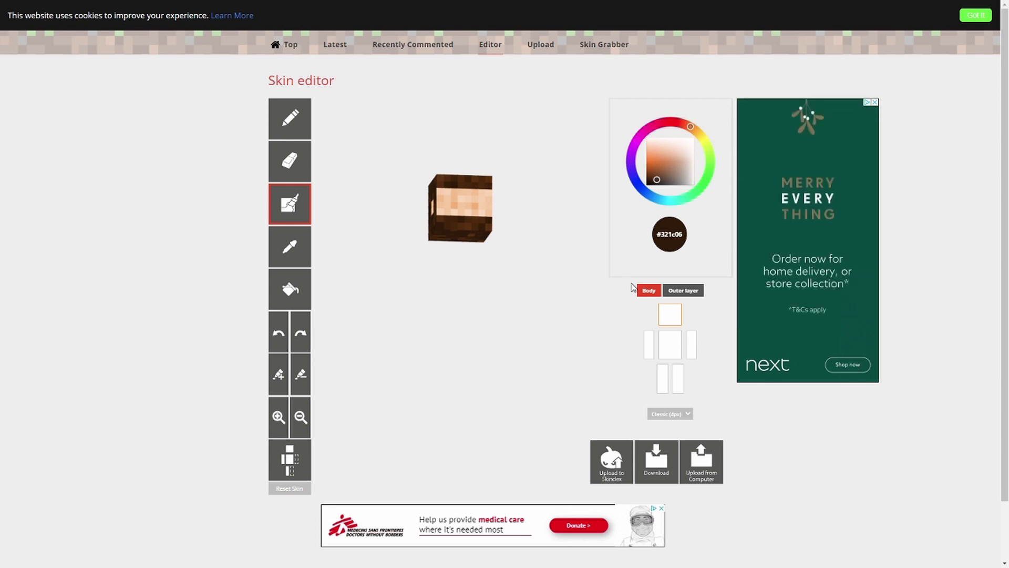
Toggle the outer and body layers, finishing with only the body layer shown, and show all hidden body parts again
{"action": "left_click", "coordinate": [678, 292]}
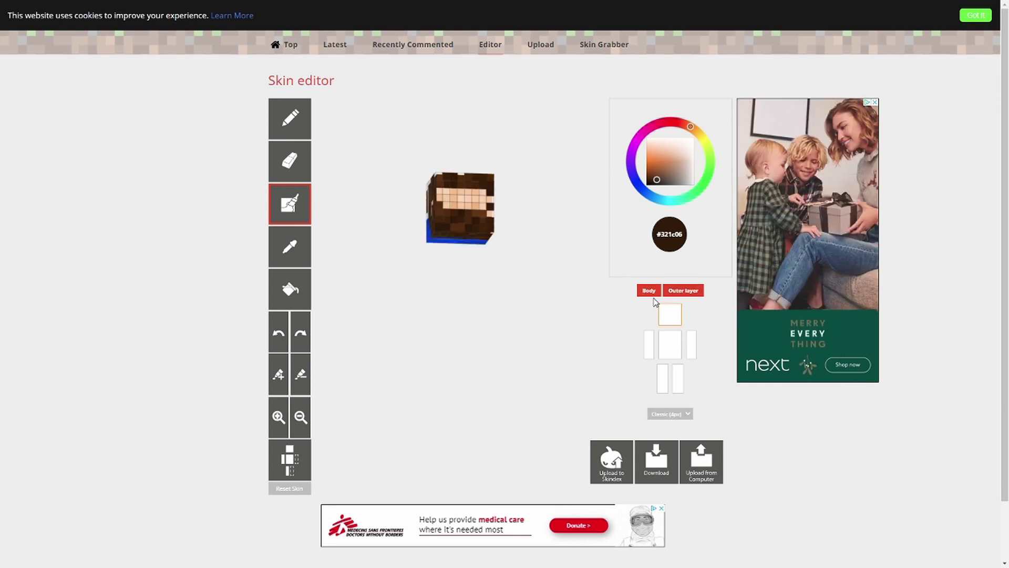
{"action": "left_click", "coordinate": [650, 294]}
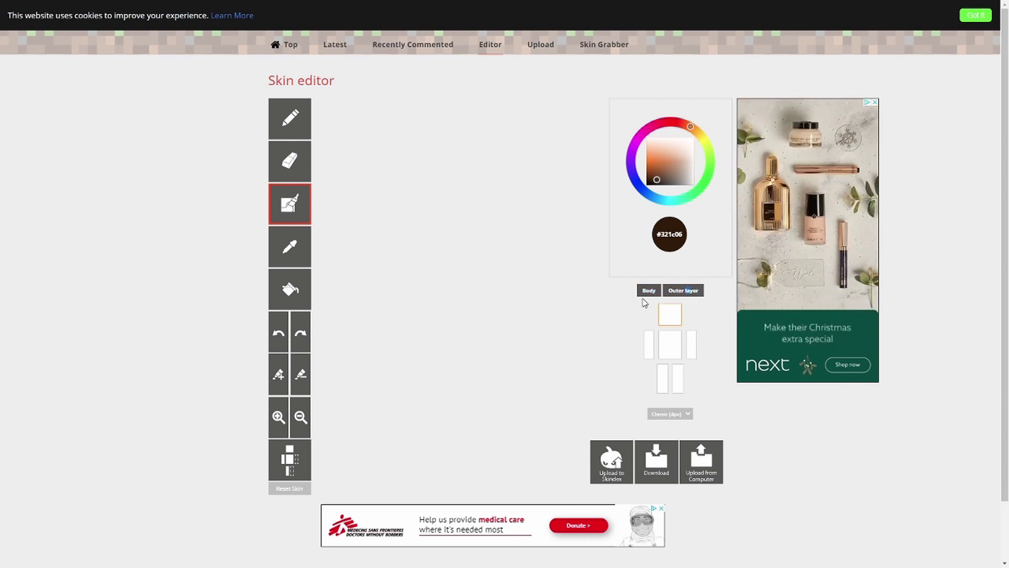
{"action": "left_click", "coordinate": [649, 293]}
{"action": "left_click_drag", "start_coordinate": [500, 301], "coordinate": [514, 320]}
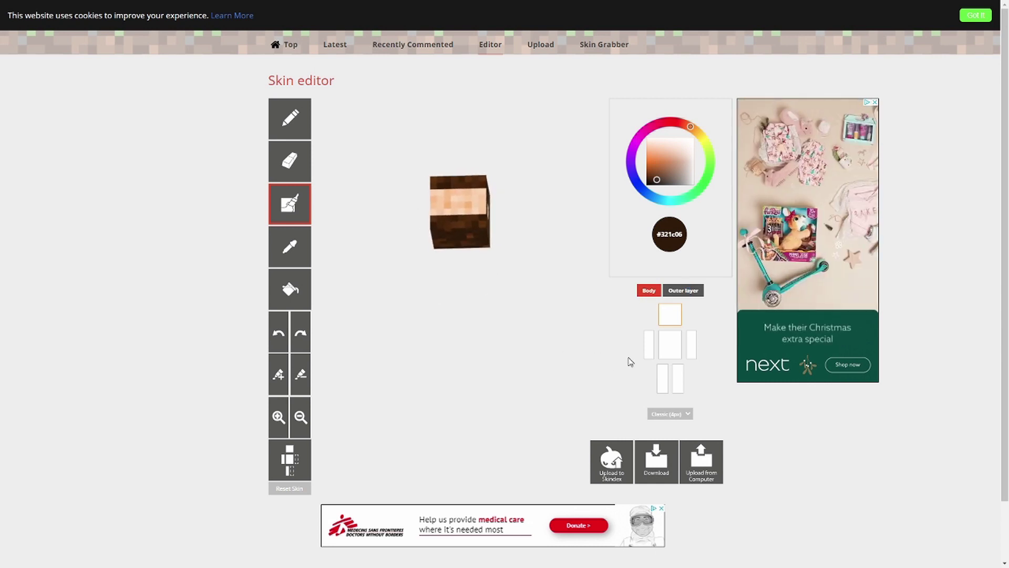
{"action": "left_click", "coordinate": [660, 349]}
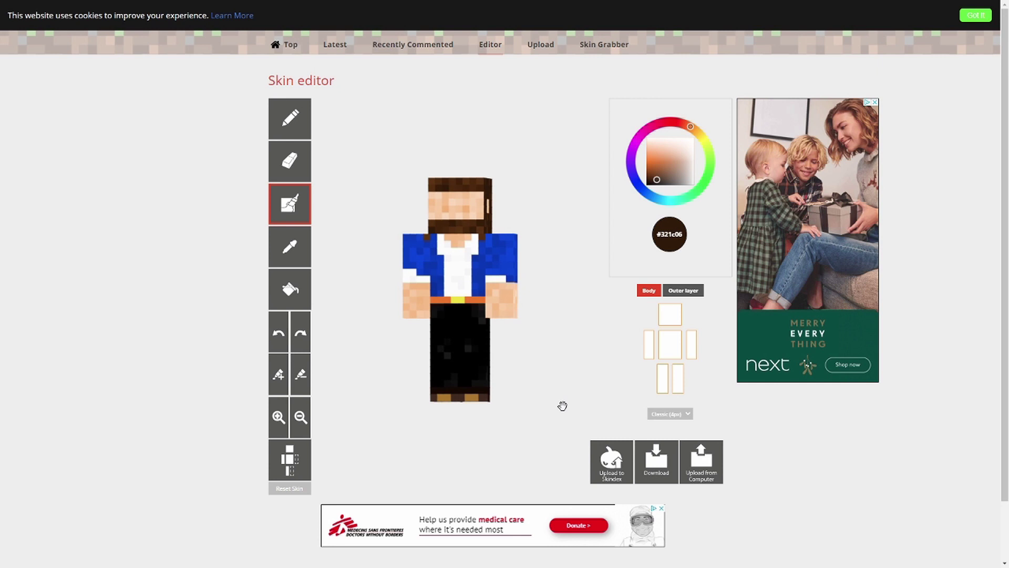
Examine the model from behind, hiding and reshowing the torso and arms
{"action": "left_click_drag", "start_coordinate": [561, 405], "coordinate": [444, 401]}
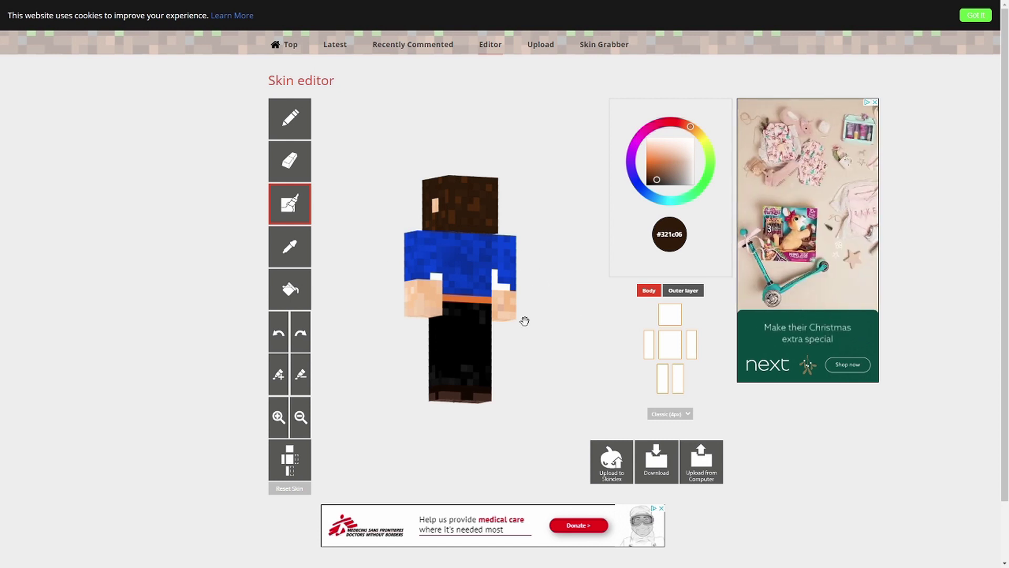
{"action": "left_click", "coordinate": [670, 353]}
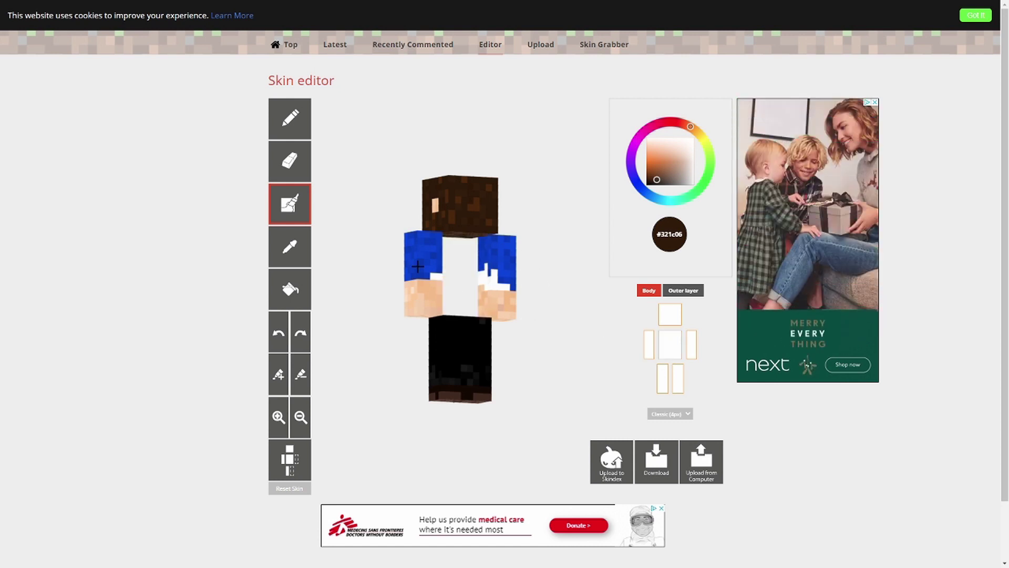
{"action": "left_click", "coordinate": [668, 349]}
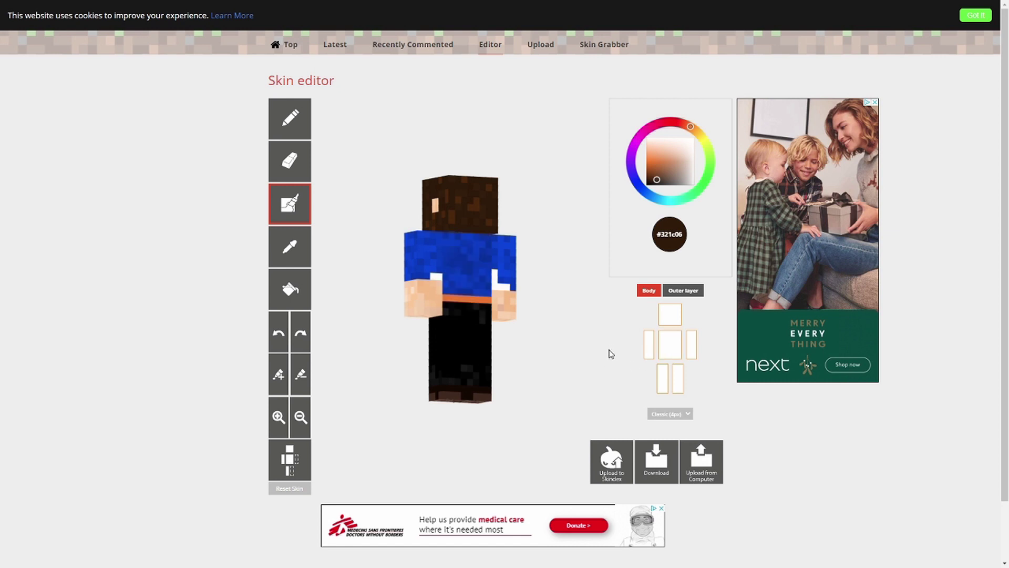
{"action": "left_click", "coordinate": [650, 347]}
{"action": "left_click", "coordinate": [695, 350]}
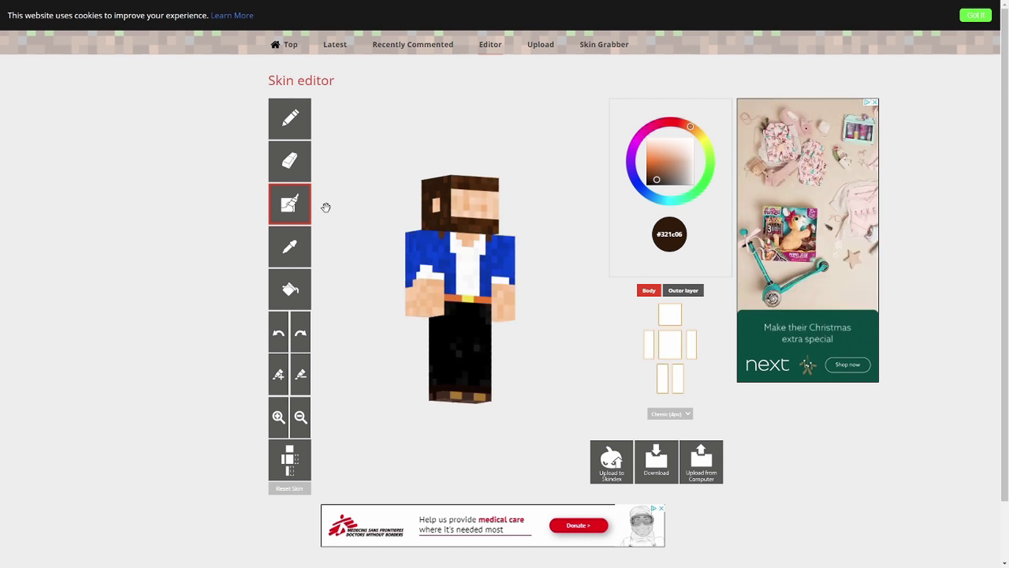
Try dark red #320f06 on the front of the torso with the paint bucket and refill it with red #da3910
{"action": "left_click", "coordinate": [299, 288]}
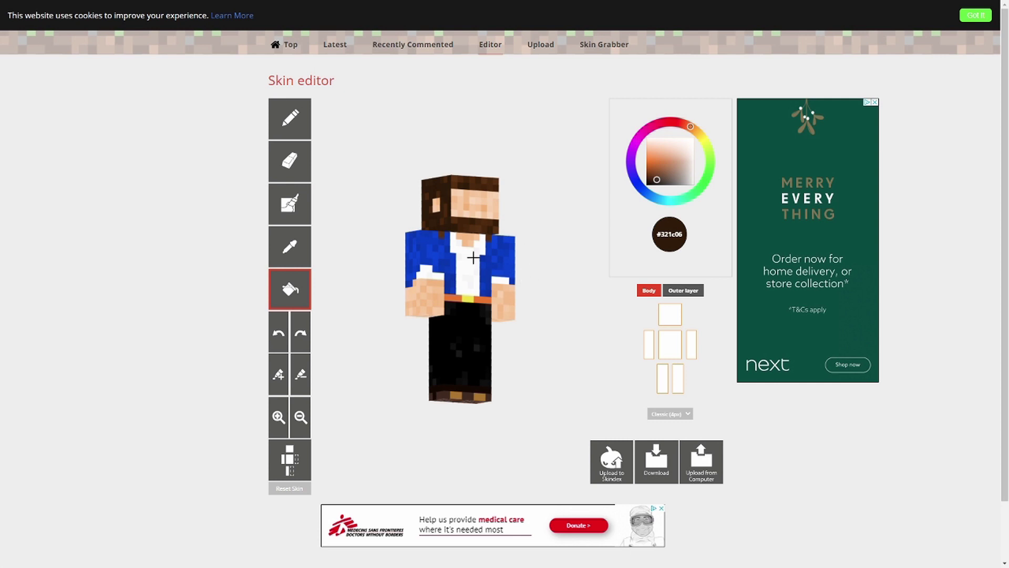
{"action": "left_click", "coordinate": [677, 122]}
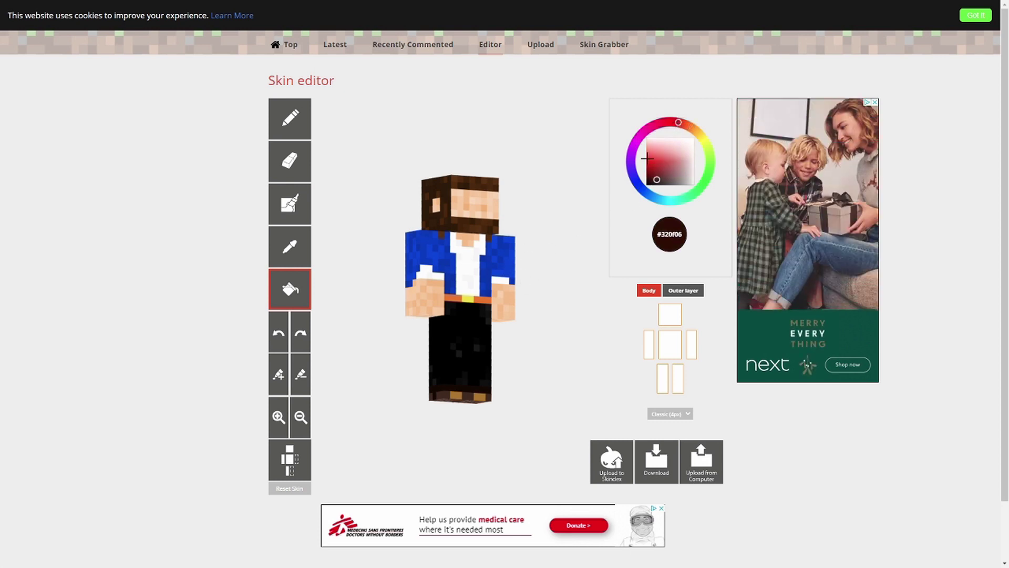
{"action": "left_click", "coordinate": [466, 254]}
{"action": "left_click", "coordinate": [654, 162]}
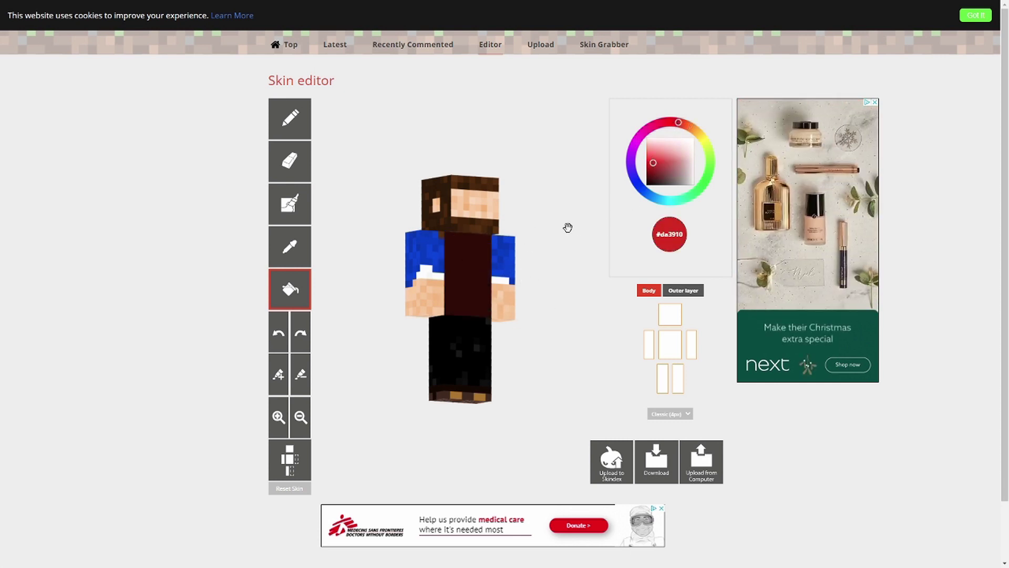
{"action": "left_click", "coordinate": [465, 287]}
{"action": "left_click_drag", "start_coordinate": [588, 295], "coordinate": [556, 303]}
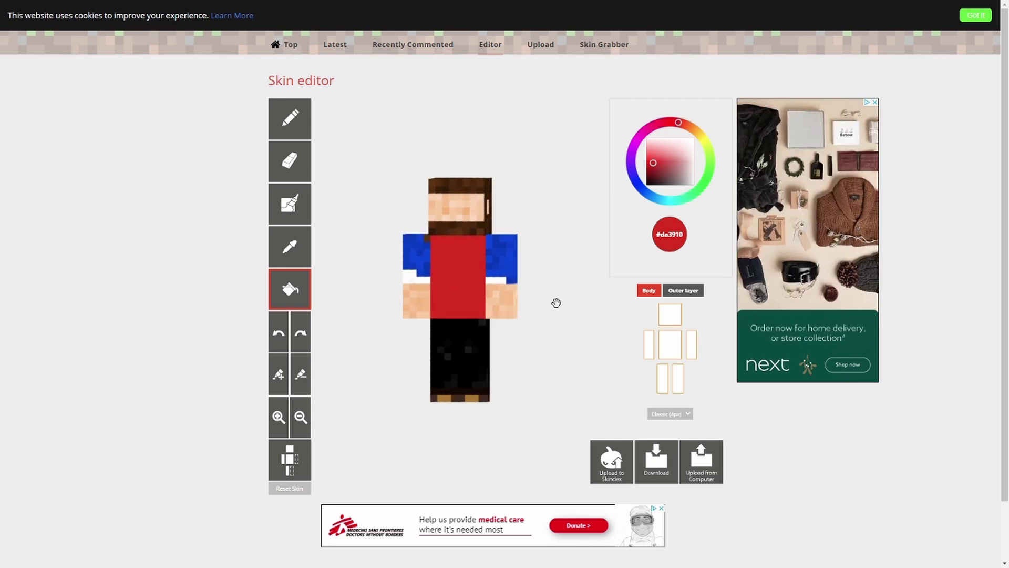
Hide both arms, fill the torso's remaining sides with red #da3910, and show the arms again
{"action": "left_click", "coordinate": [690, 343]}
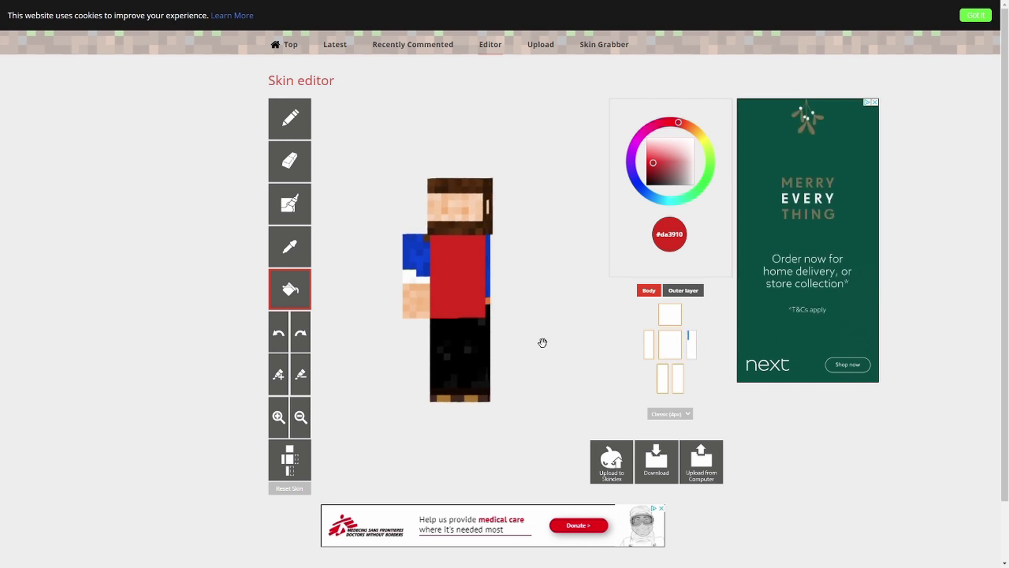
{"action": "left_click_drag", "start_coordinate": [540, 342], "coordinate": [439, 340]}
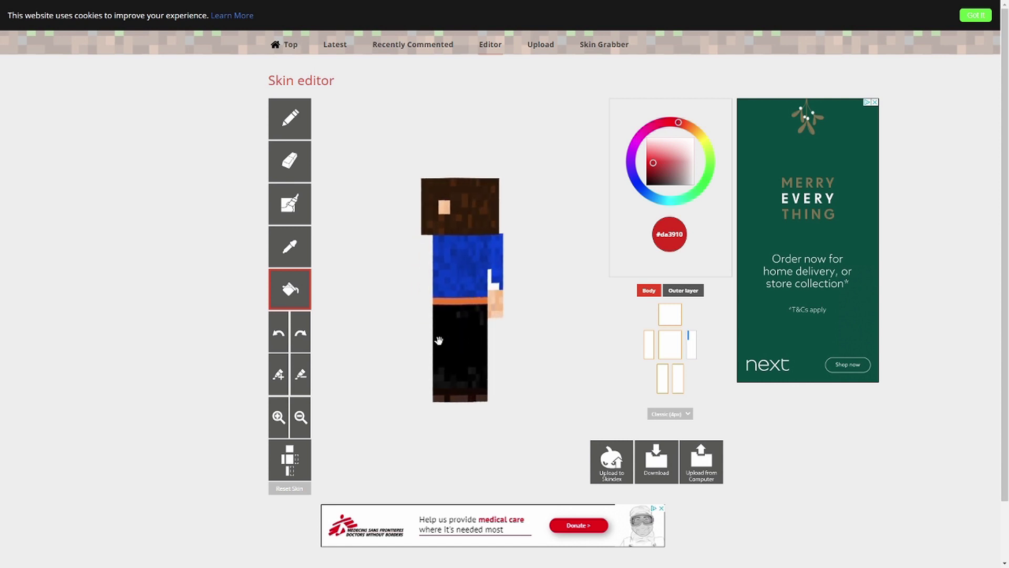
{"action": "left_click", "coordinate": [649, 344]}
{"action": "left_click_drag", "start_coordinate": [604, 351], "coordinate": [364, 356]}
{"action": "left_click", "coordinate": [470, 281]}
{"action": "left_click_drag", "start_coordinate": [532, 284], "coordinate": [542, 314]}
{"action": "left_click", "coordinate": [479, 301]}
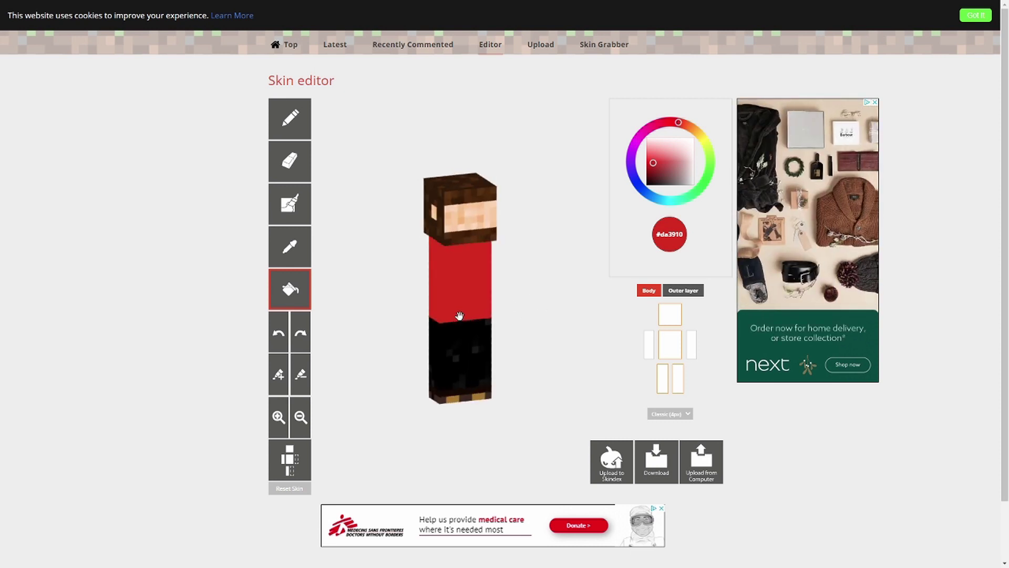
{"action": "left_click", "coordinate": [648, 343]}
{"action": "left_click", "coordinate": [692, 348]}
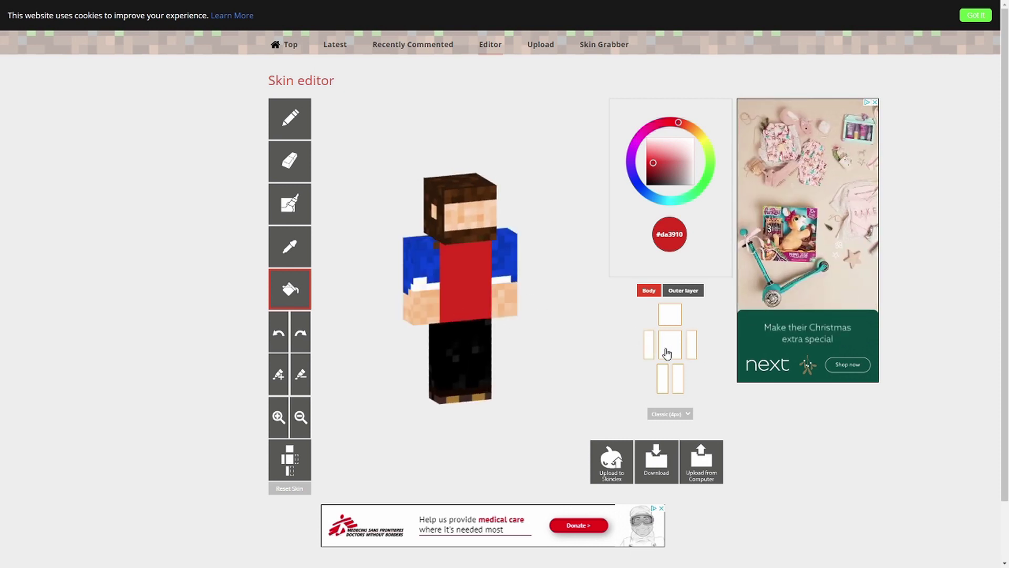
Hide the torso, fill the sides and tops of both arms with red #da3910, and show the torso again
{"action": "left_click", "coordinate": [669, 344]}
{"action": "left_click", "coordinate": [488, 286]}
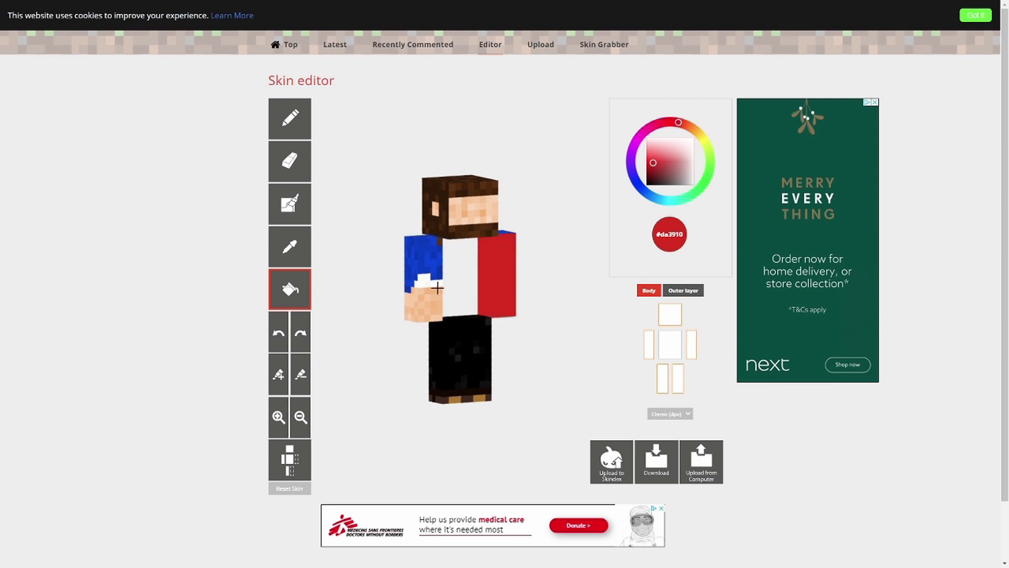
{"action": "left_click", "coordinate": [437, 287]}
{"action": "left_click_drag", "start_coordinate": [415, 310], "coordinate": [491, 284]}
{"action": "left_click", "coordinate": [488, 281]}
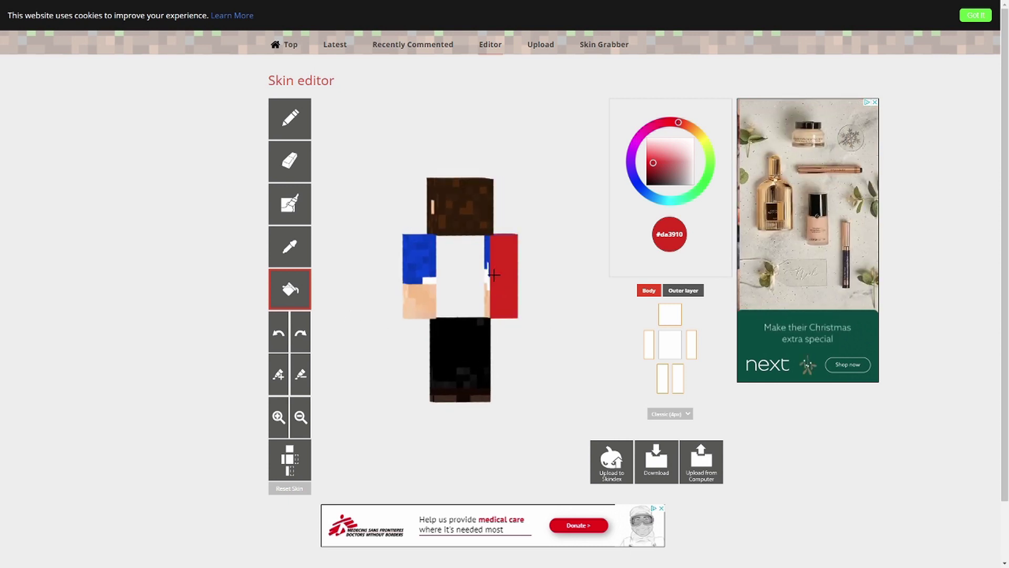
{"action": "left_click", "coordinate": [420, 286]}
{"action": "left_click_drag", "start_coordinate": [401, 288], "coordinate": [425, 258]}
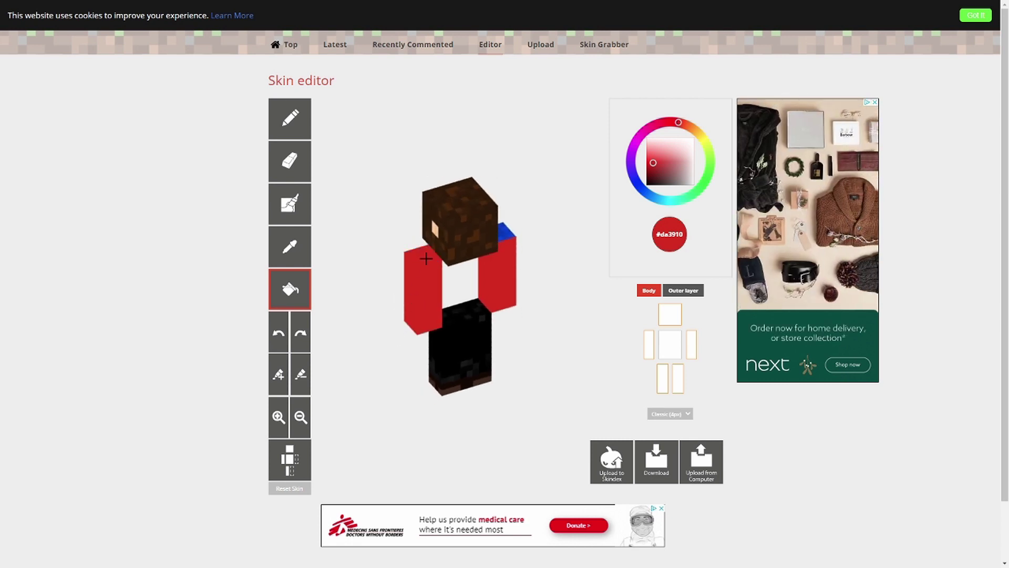
{"action": "left_click", "coordinate": [503, 241]}
{"action": "left_click_drag", "start_coordinate": [543, 268], "coordinate": [393, 243]}
{"action": "left_click", "coordinate": [670, 345]}
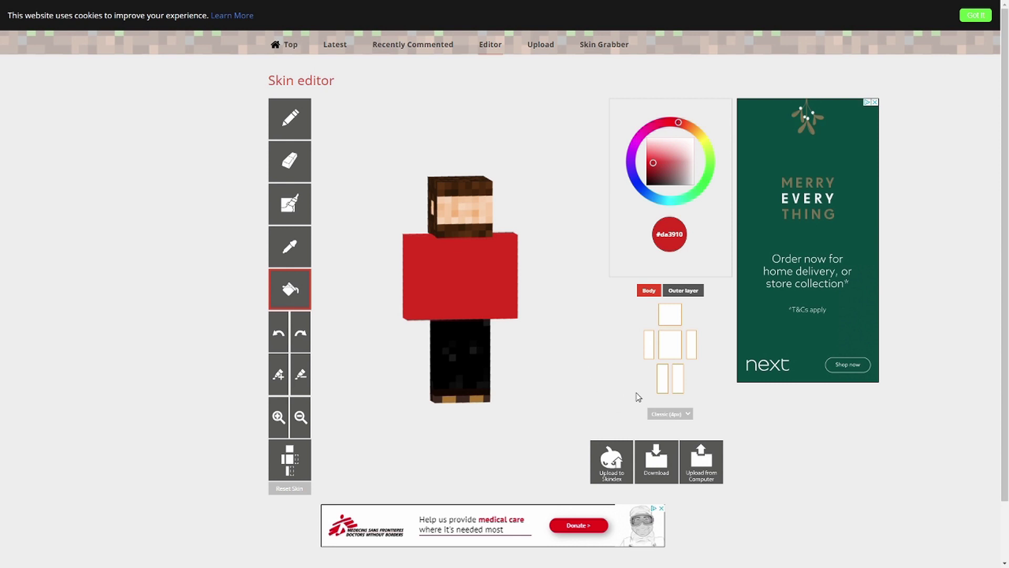
Show the outer layer over the body and turn on the limb mirroring option
{"action": "left_click", "coordinate": [685, 292]}
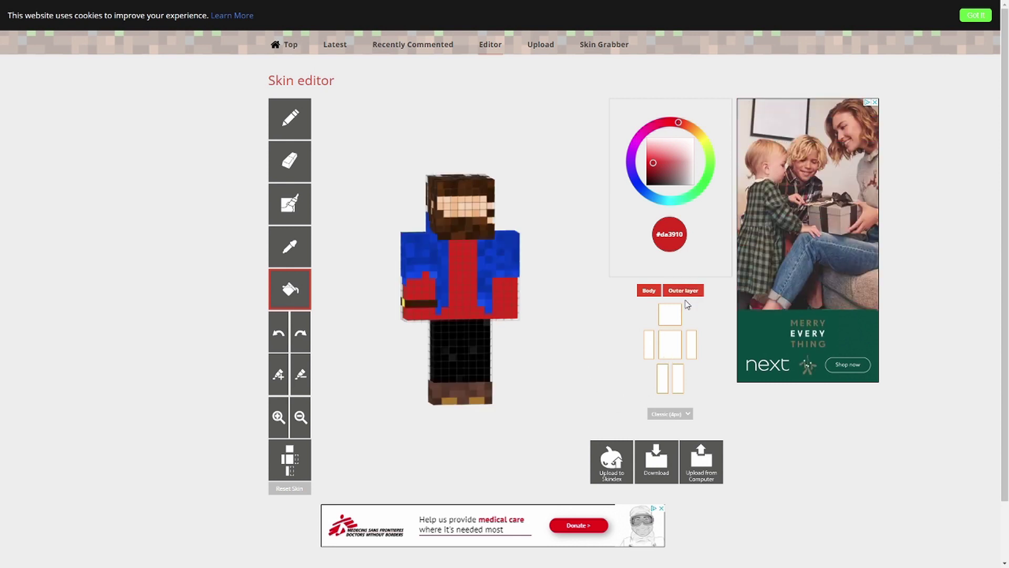
{"action": "left_click_drag", "start_coordinate": [566, 367], "coordinate": [557, 344]}
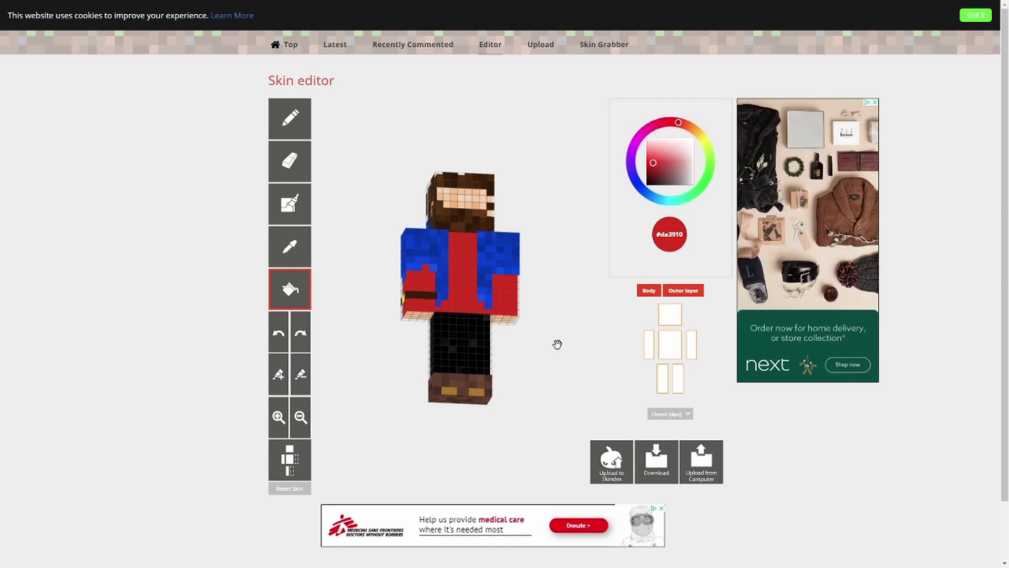
{"action": "left_click", "coordinate": [299, 471]}
{"action": "mouse_move", "coordinate": [476, 475]}
{"action": "left_mouse_down"}
{"action": "mouse_move", "coordinate": [433, 473]}
{"action": "mouse_move", "coordinate": [473, 486]}
{"action": "left_mouse_up"}
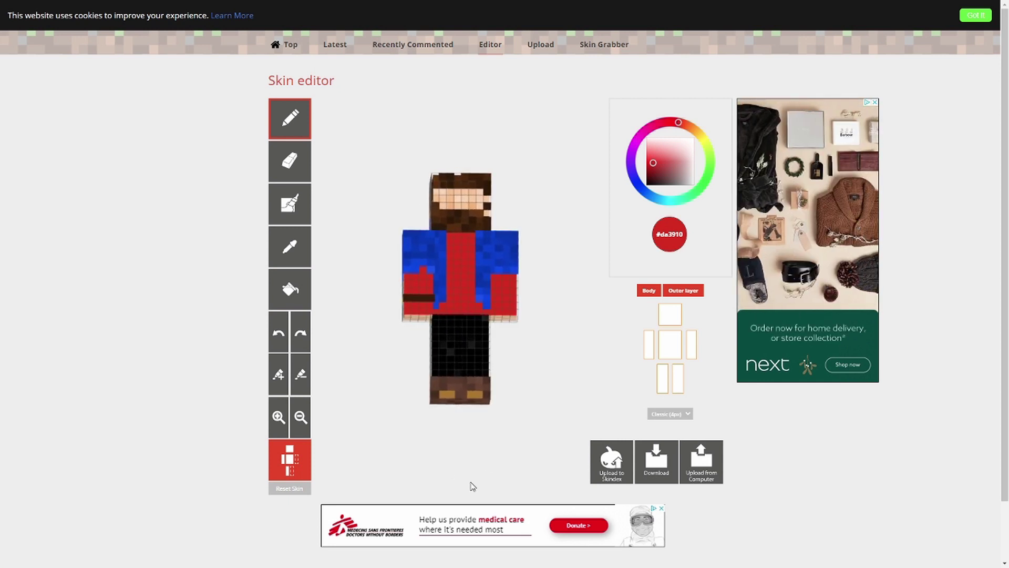
{"action": "left_click_drag", "start_coordinate": [442, 447], "coordinate": [466, 472]}
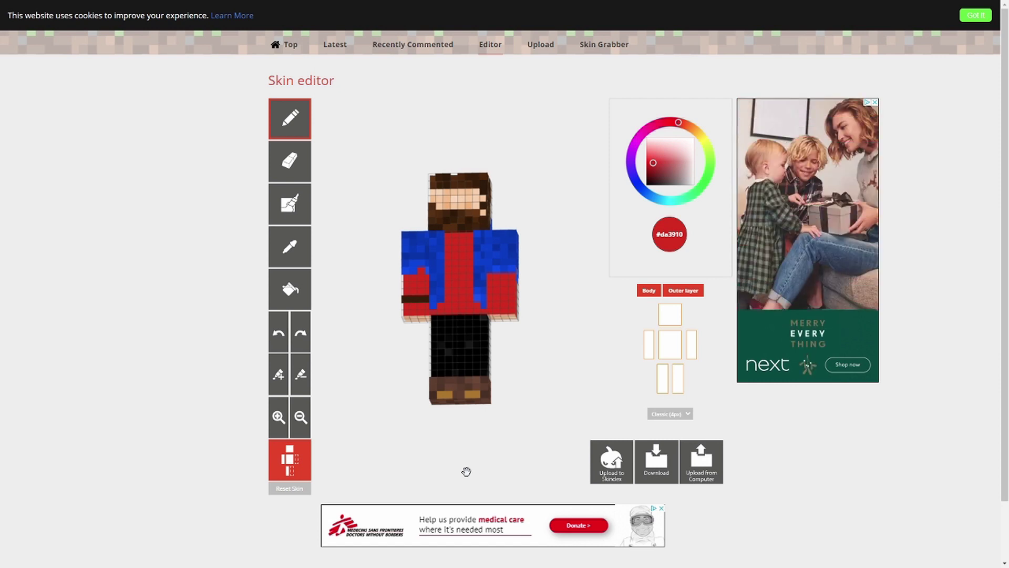
{"action": "left_click_drag", "start_coordinate": [588, 486], "coordinate": [510, 453]}
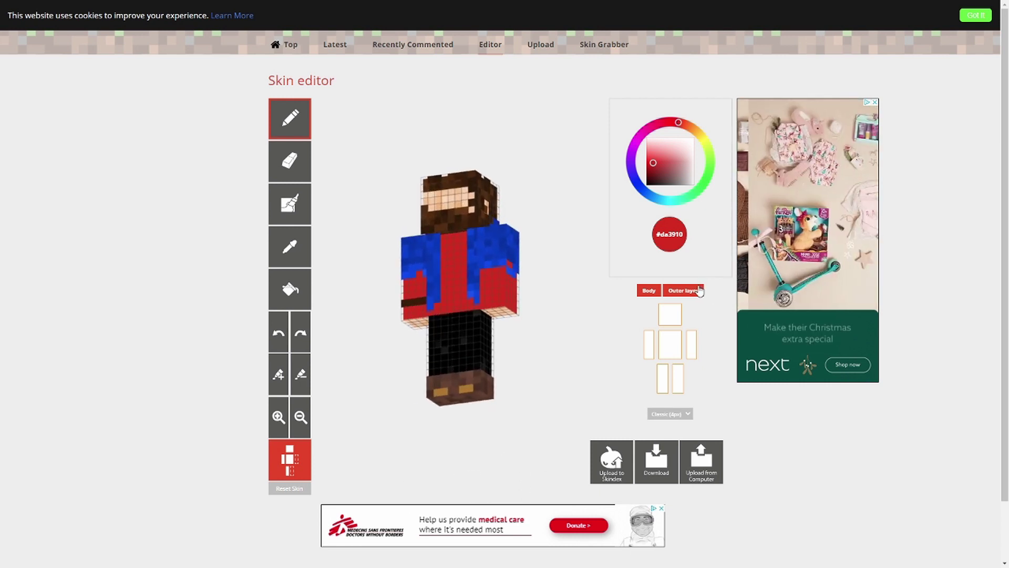
Hide the outer layer, pick purple #c010da, and pencil mirrored streaks down the fronts of both arms
{"action": "left_click", "coordinate": [678, 291]}
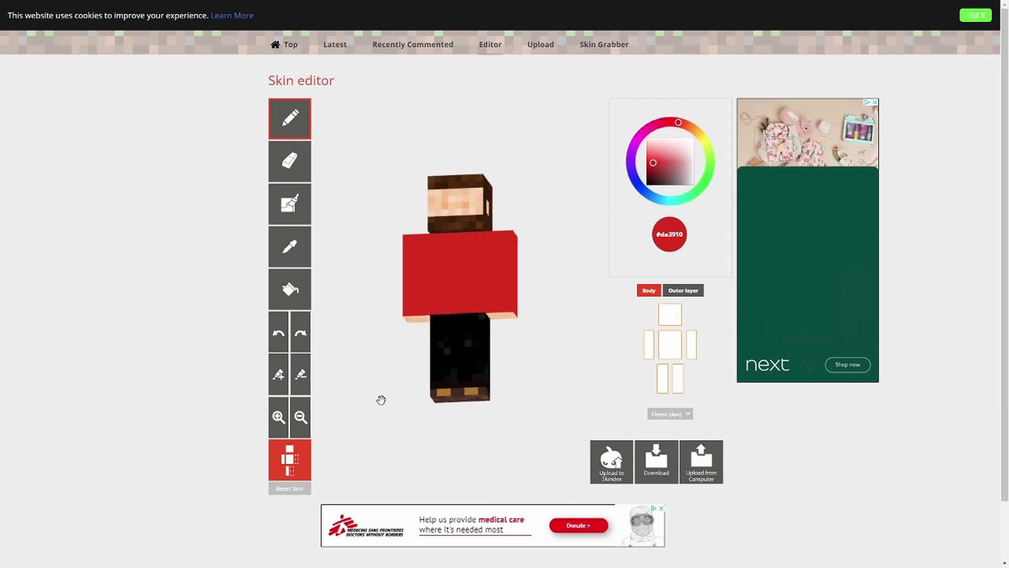
{"action": "left_click_drag", "start_coordinate": [353, 446], "coordinate": [375, 450]}
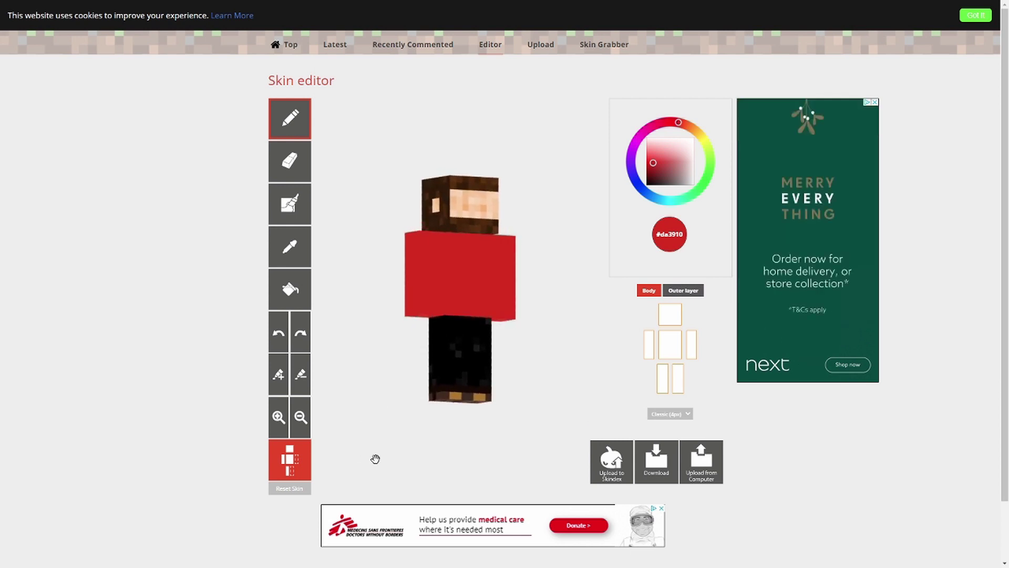
{"action": "left_click", "coordinate": [630, 143]}
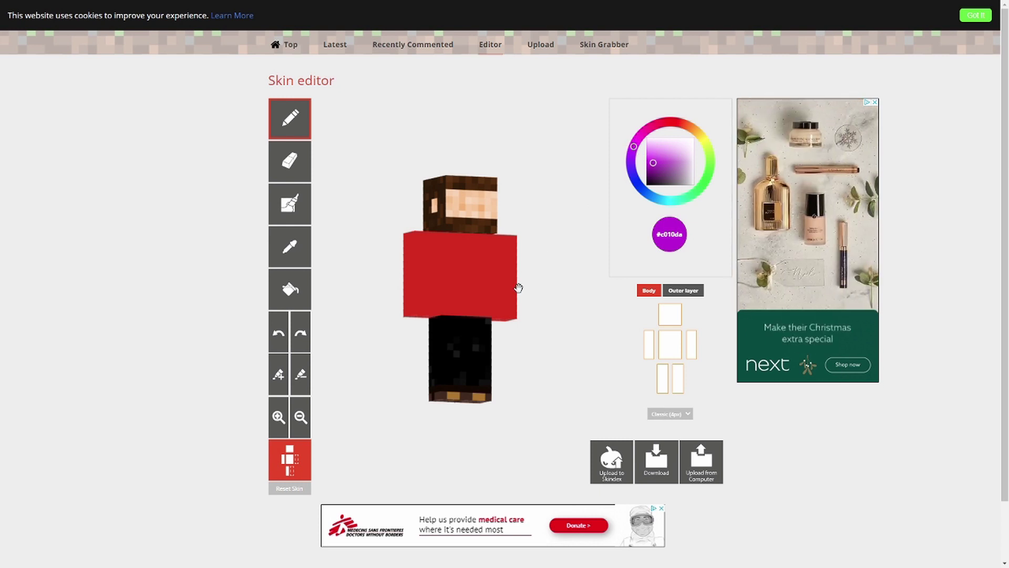
{"action": "left_click_drag", "start_coordinate": [578, 354], "coordinate": [543, 360]}
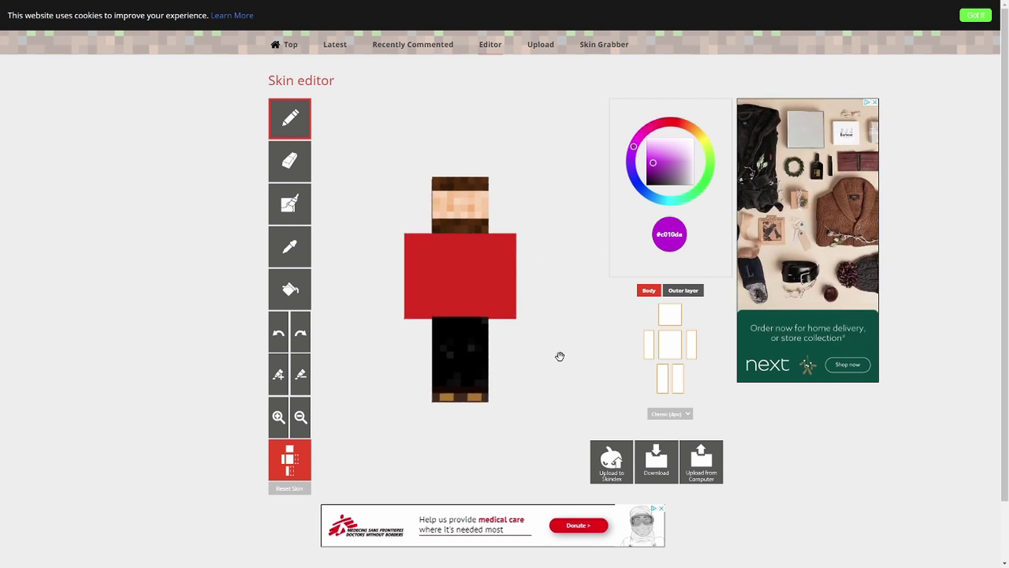
{"action": "left_click", "coordinate": [410, 236]}
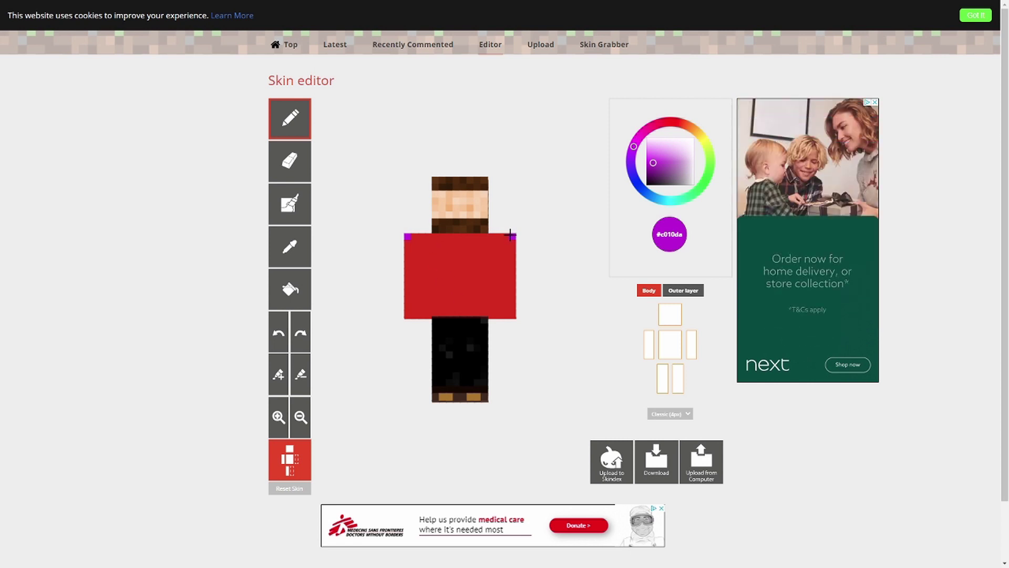
{"action": "left_click", "coordinate": [420, 250]}
{"action": "left_click", "coordinate": [421, 270]}
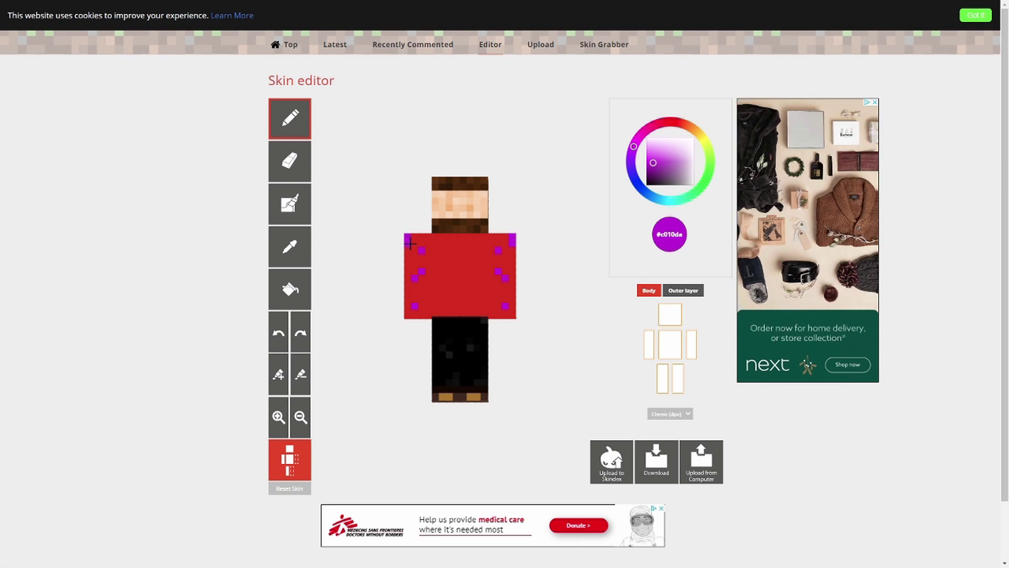
{"action": "left_click_drag", "start_coordinate": [410, 255], "coordinate": [414, 302]}
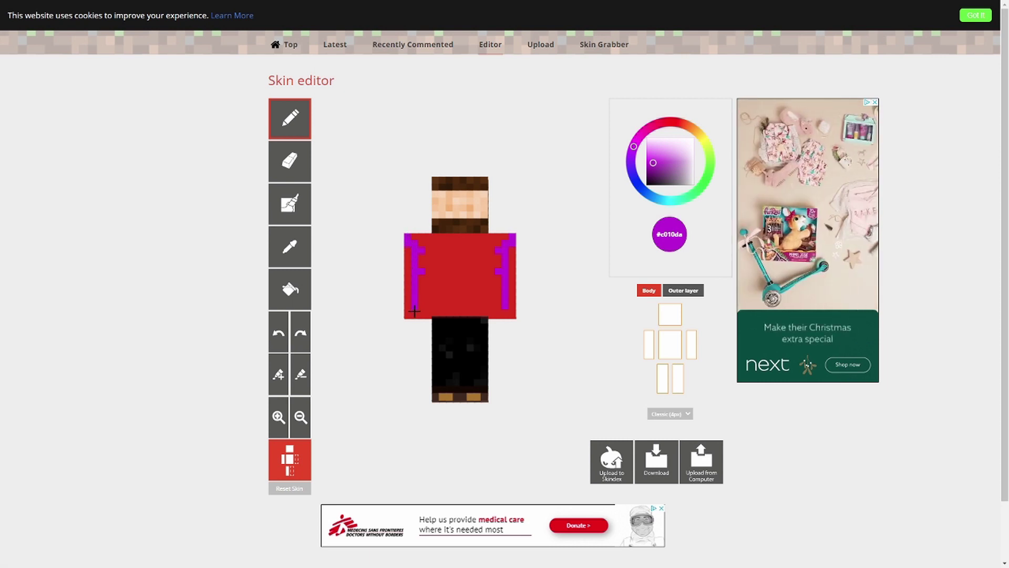
Paint the upper half of the arm's outer side purple #c010da with the pencil, leaving a stepped lower edge
{"action": "left_click_drag", "start_coordinate": [389, 444], "coordinate": [448, 403]}
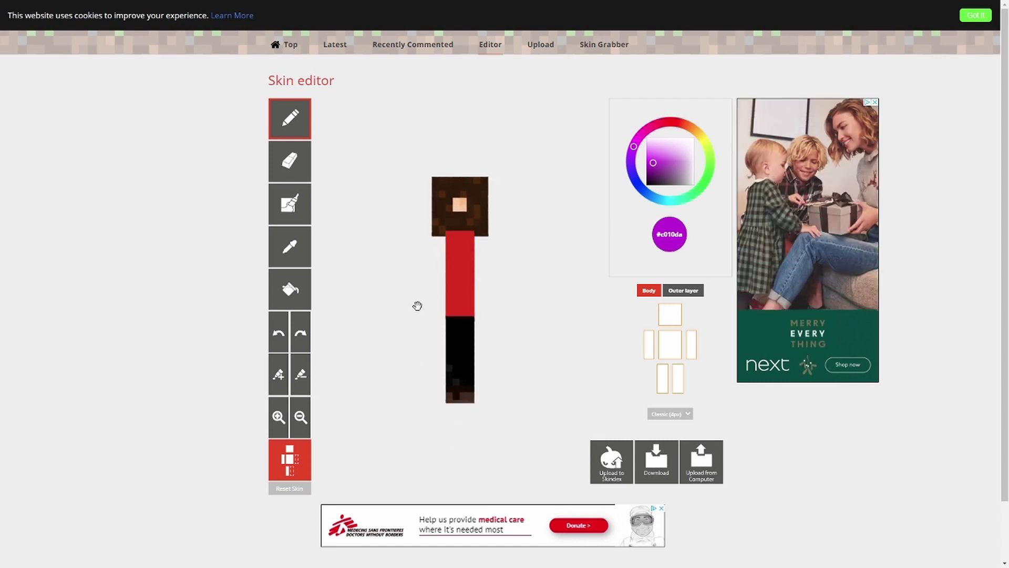
{"action": "left_click", "coordinate": [278, 417]}
{"action": "left_click", "coordinate": [278, 417]}
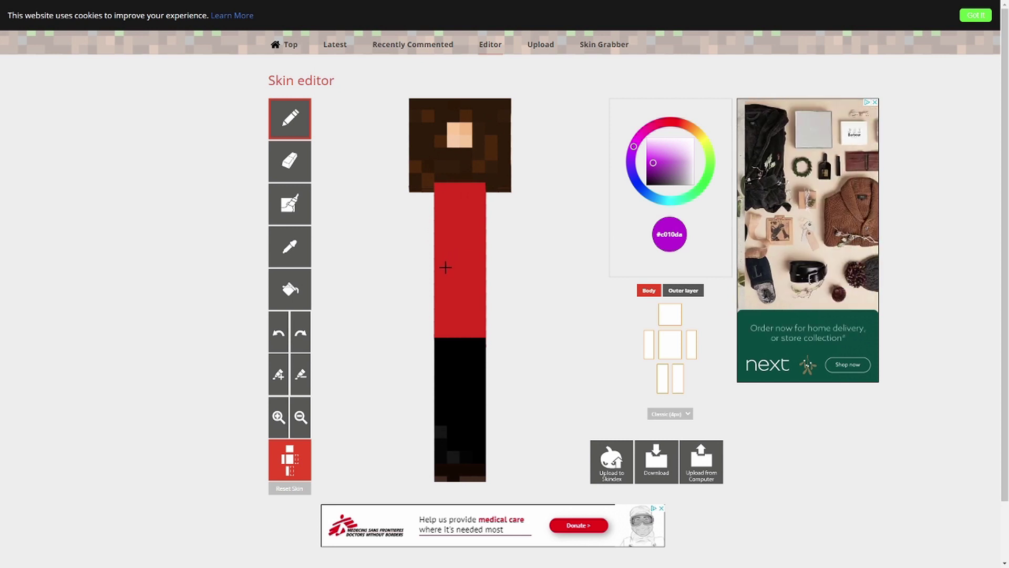
{"action": "mouse_move", "coordinate": [456, 250]}
{"action": "left_mouse_down"}
{"action": "mouse_move", "coordinate": [479, 242]}
{"action": "mouse_move", "coordinate": [469, 216]}
{"action": "mouse_move", "coordinate": [481, 207]}
{"action": "mouse_move", "coordinate": [479, 219]}
{"action": "mouse_move", "coordinate": [462, 191]}
{"action": "left_mouse_up"}
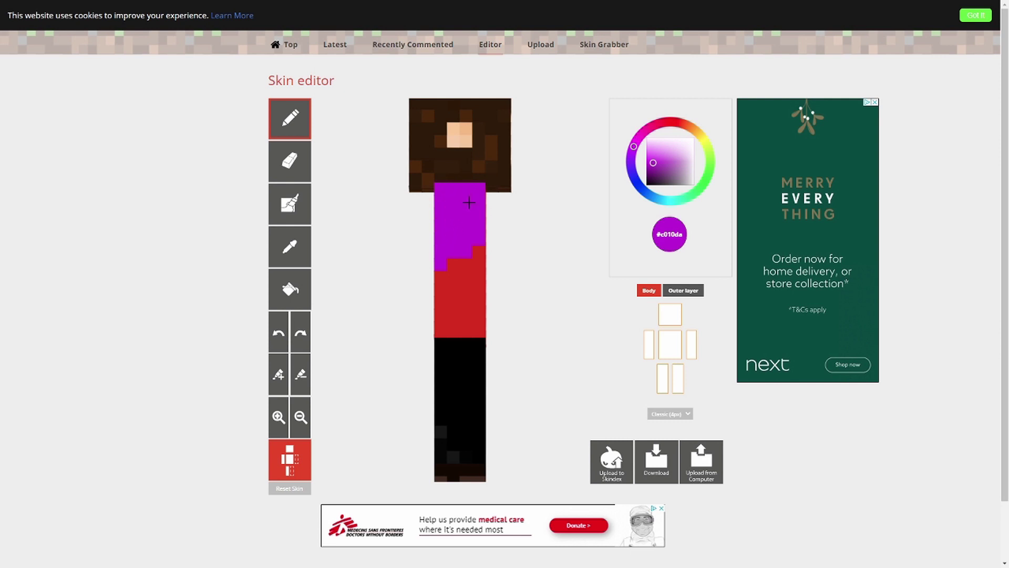
{"action": "mouse_move", "coordinate": [486, 301]}
{"action": "left_mouse_down"}
{"action": "mouse_move", "coordinate": [570, 300]}
{"action": "mouse_move", "coordinate": [428, 295]}
{"action": "mouse_move", "coordinate": [485, 302]}
{"action": "left_mouse_up"}
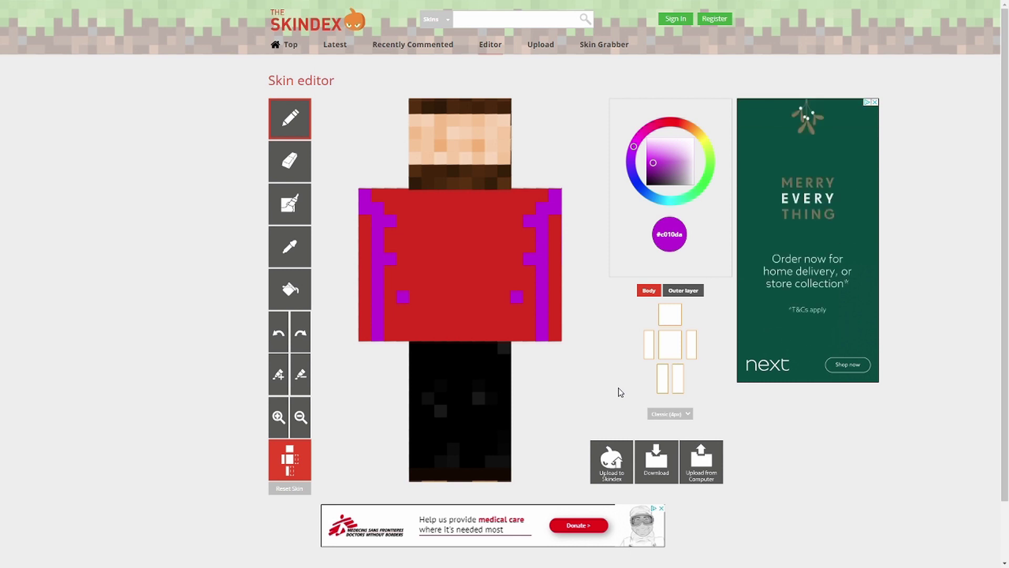
Show the outer layer over the body again and download the finished skin
{"action": "mouse_move", "coordinate": [595, 385]}
{"action": "left_mouse_down"}
{"action": "mouse_move", "coordinate": [530, 385]}
{"action": "mouse_move", "coordinate": [484, 399]}
{"action": "mouse_move", "coordinate": [651, 363]}
{"action": "mouse_move", "coordinate": [581, 399]}
{"action": "mouse_move", "coordinate": [599, 356]}
{"action": "mouse_move", "coordinate": [597, 382]}
{"action": "left_mouse_up"}
{"action": "left_click", "coordinate": [692, 297]}
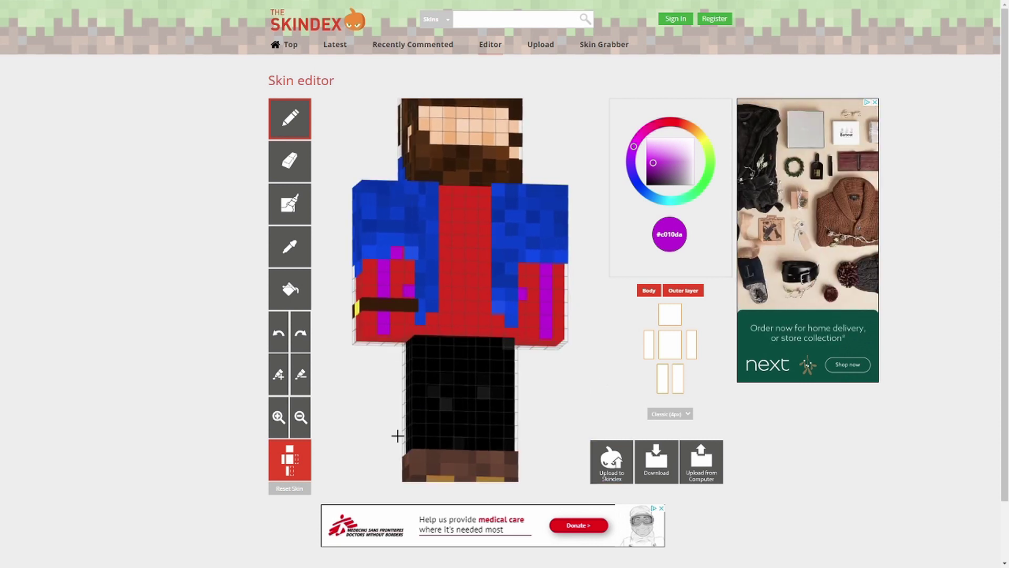
{"action": "left_click", "coordinate": [655, 460]}
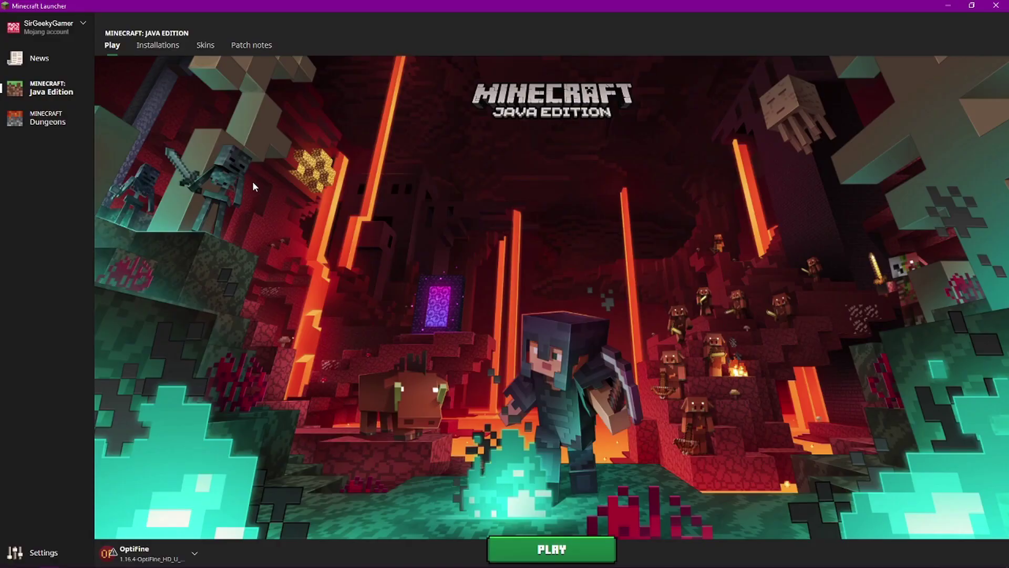
Switch to the Minecraft Launcher and start adding a new skin, trying the Slim player model before choosing Classic
{"action": "left_click", "coordinate": [213, 50]}
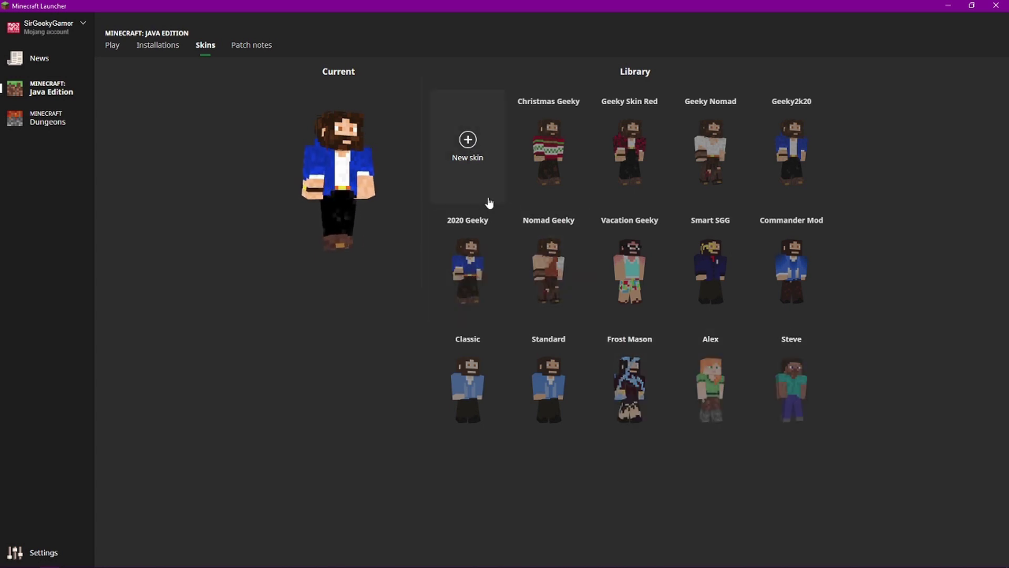
{"action": "left_click", "coordinate": [470, 148]}
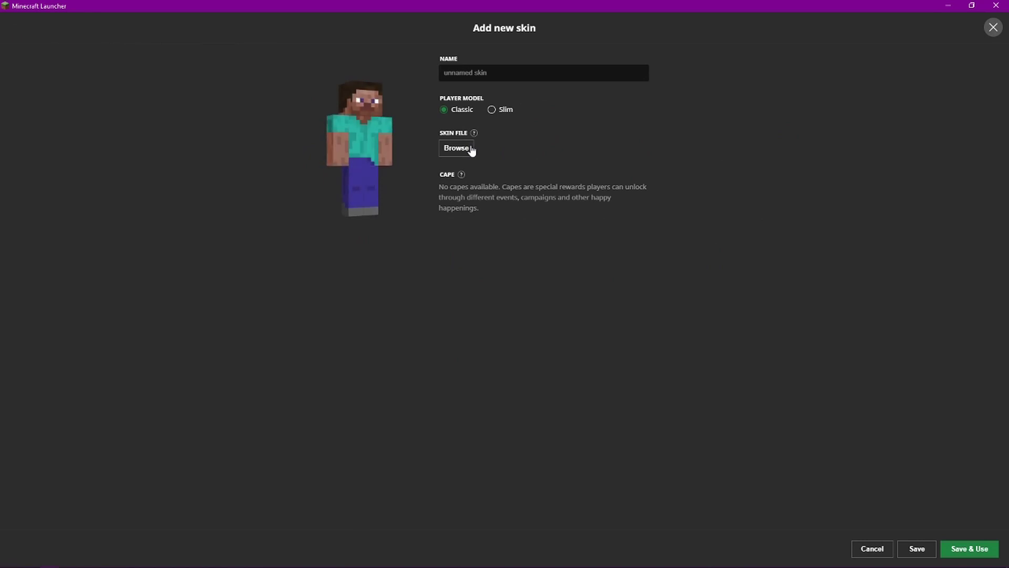
{"action": "left_click", "coordinate": [502, 111]}
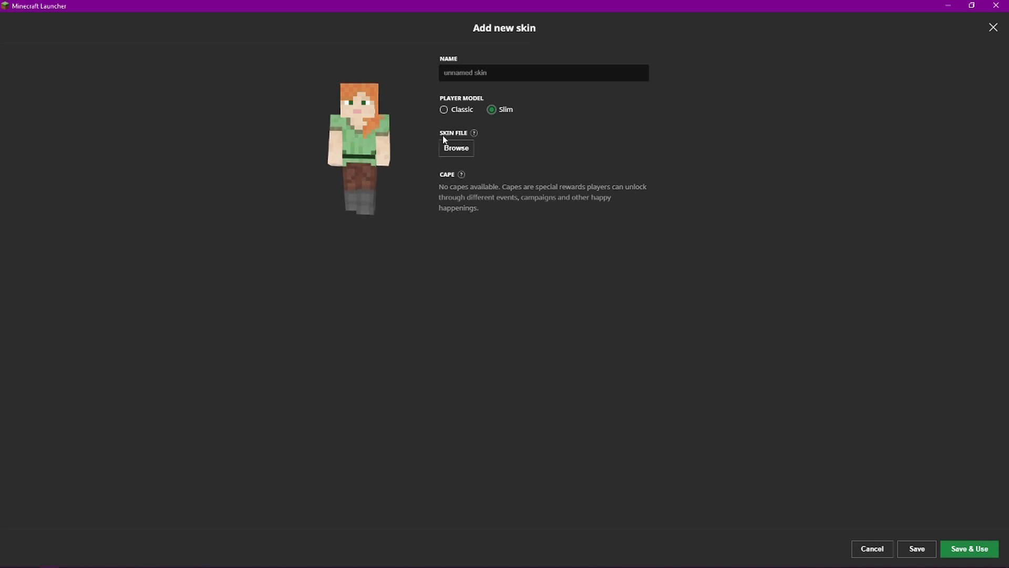
{"action": "left_click", "coordinate": [454, 111]}
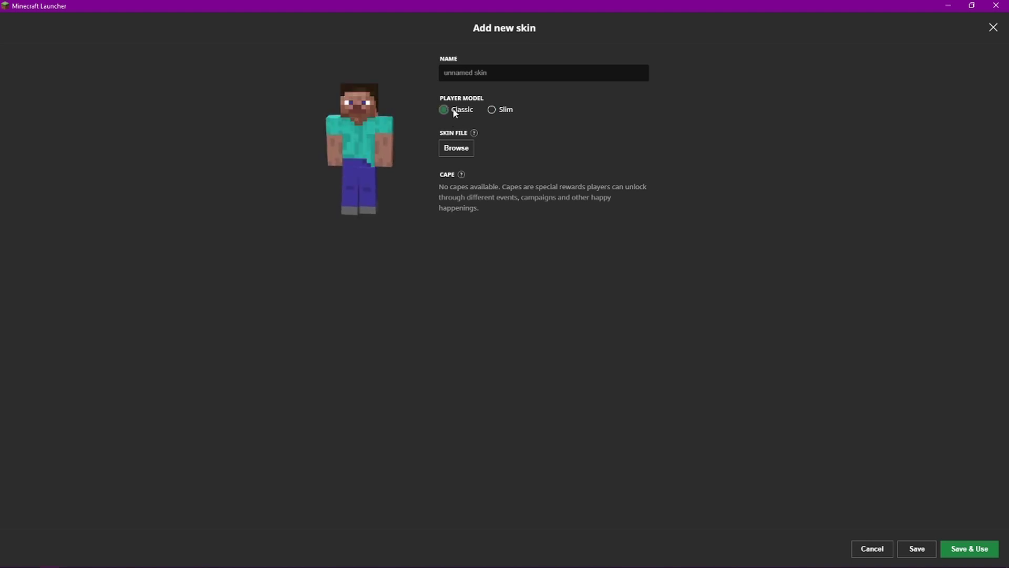
{"action": "left_click", "coordinate": [456, 148]}
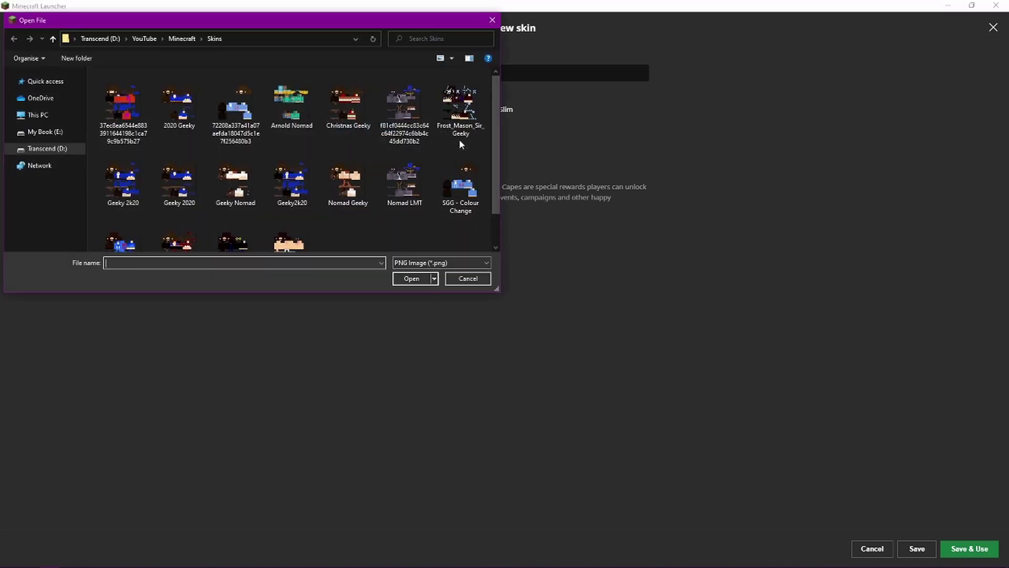
{"action": "left_click", "coordinate": [139, 119]}
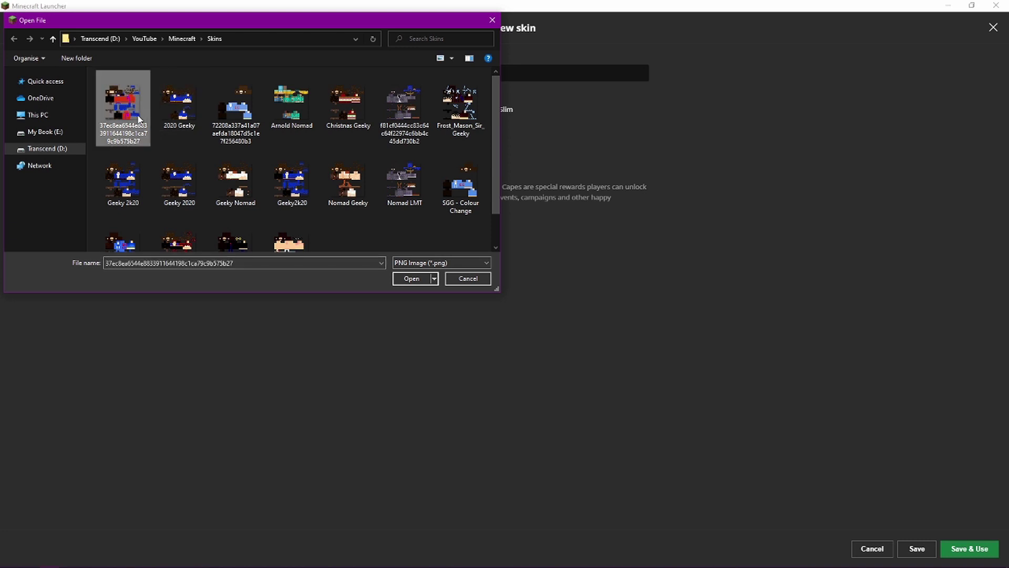
{"action": "left_click", "coordinate": [403, 279]}
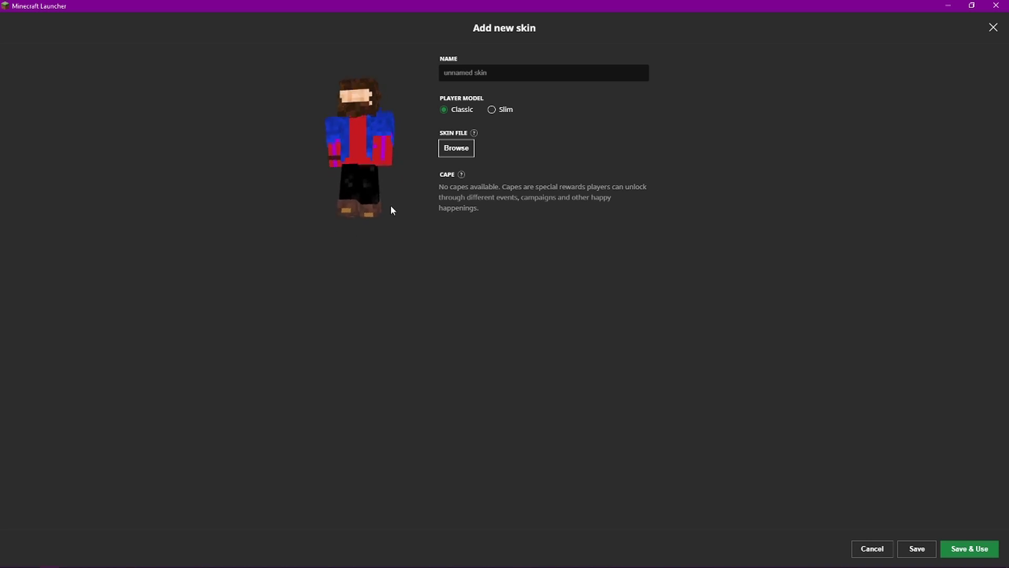
Name the new skin "Not real skin"
{"action": "left_click", "coordinate": [444, 72]}
{"action": "type", "text": "M"}
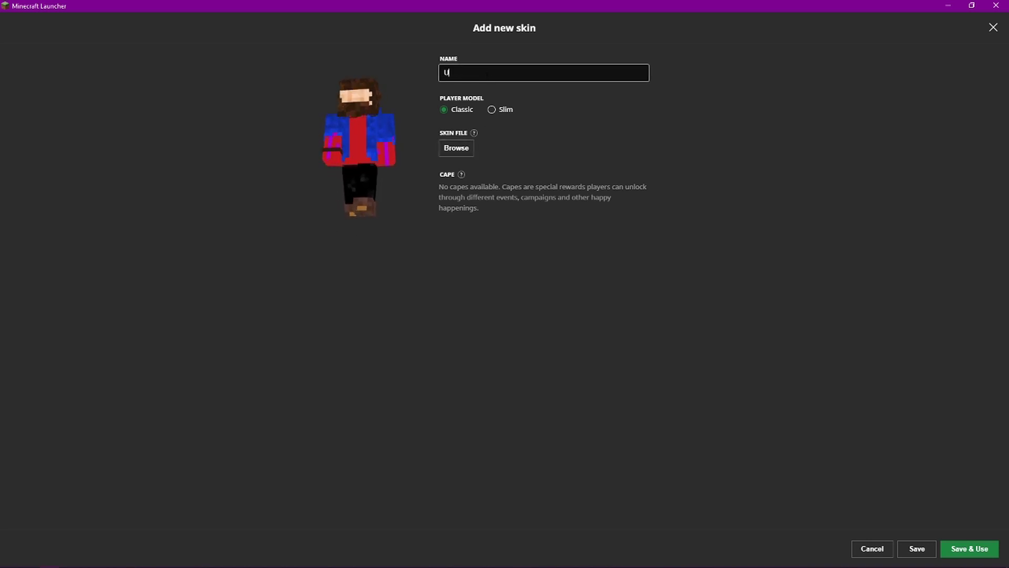
{"action": "key", "text": "BackSpace"}
{"action": "type", "text": "Not re"}
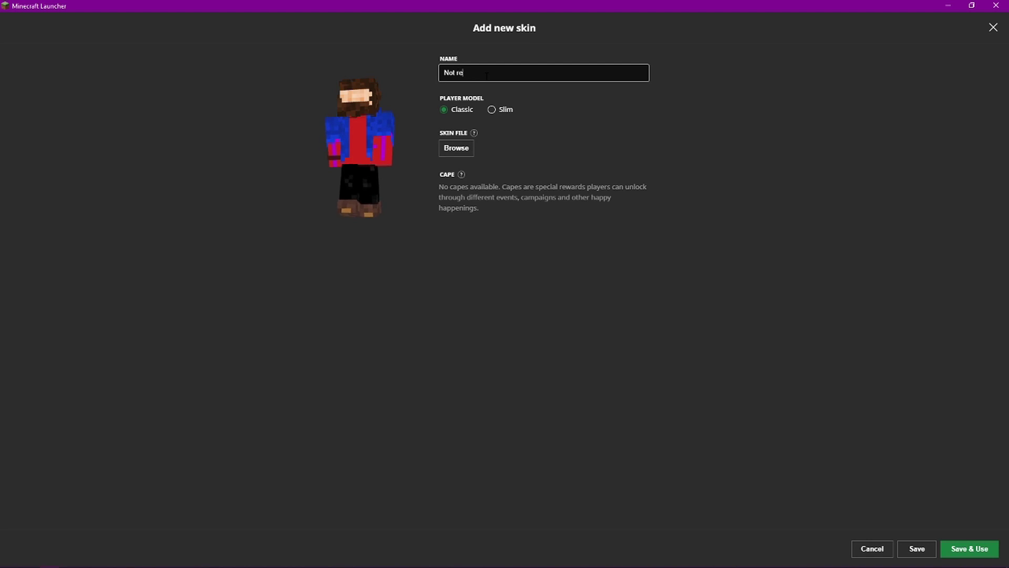
{"action": "type", "text": "al skin"}
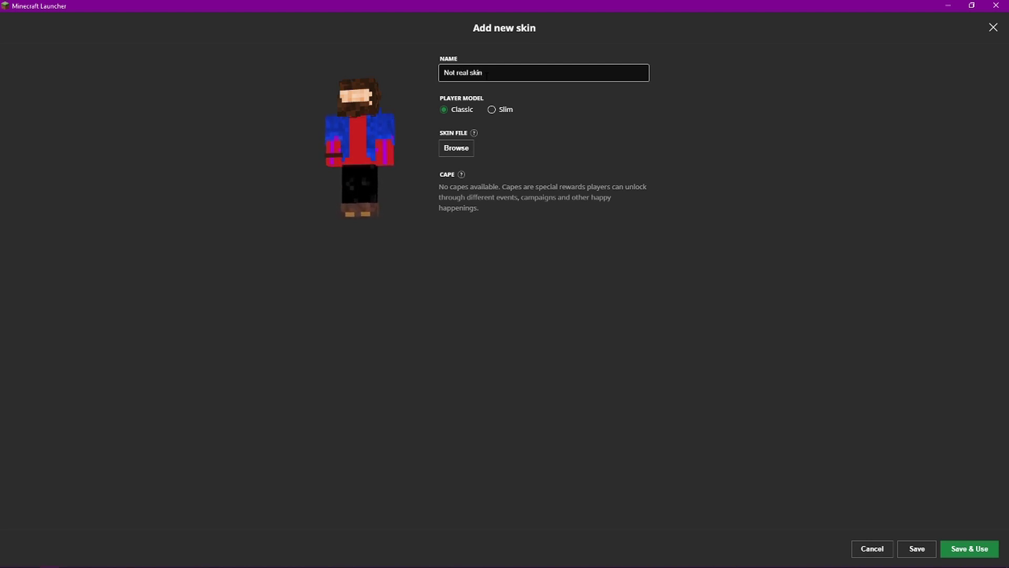
Preview the skin on the Slim player model, return to Classic, and save it as the skin in use
{"action": "left_click", "coordinate": [492, 109]}
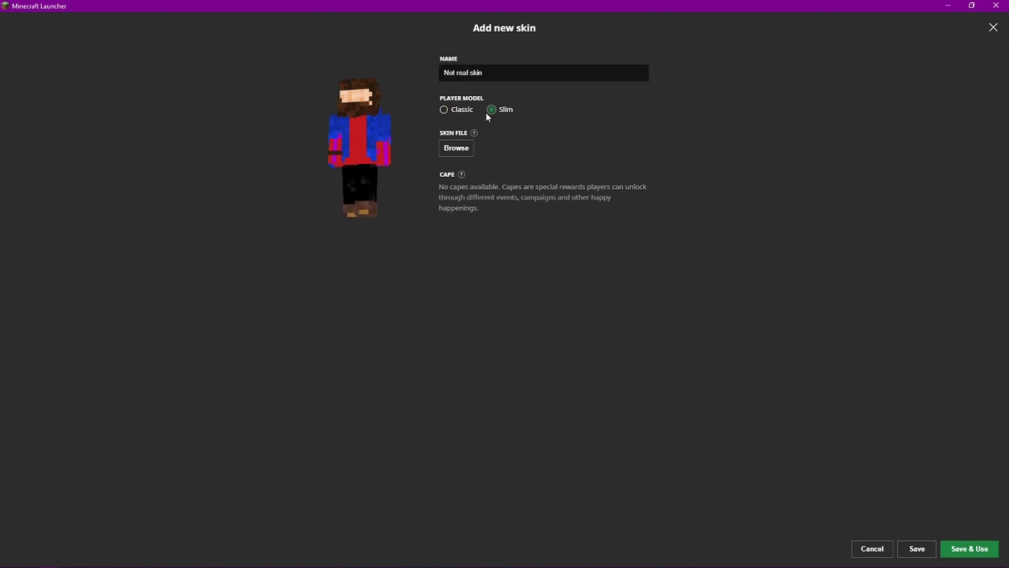
{"action": "left_click", "coordinate": [467, 112]}
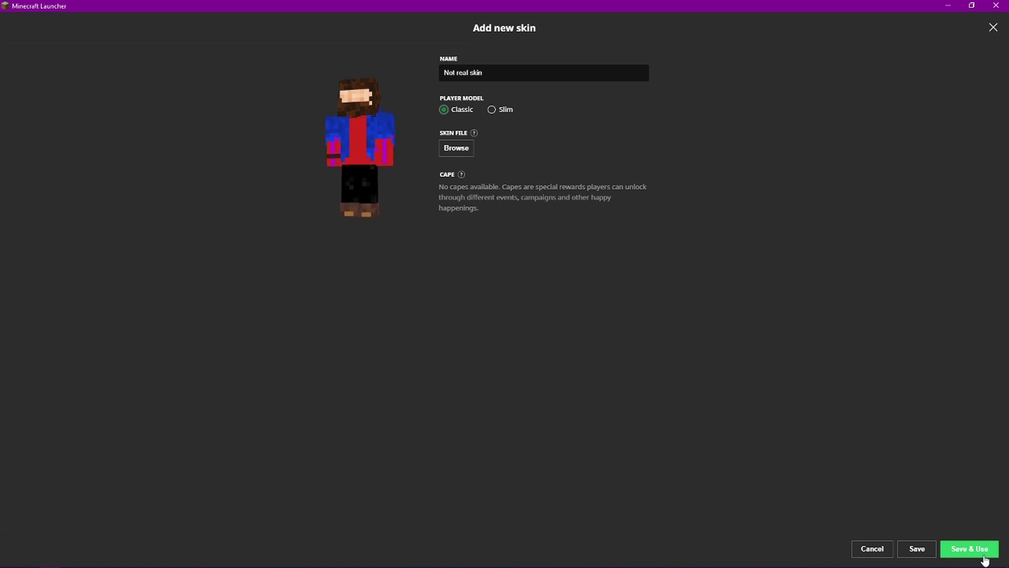
{"action": "left_click", "coordinate": [970, 549]}
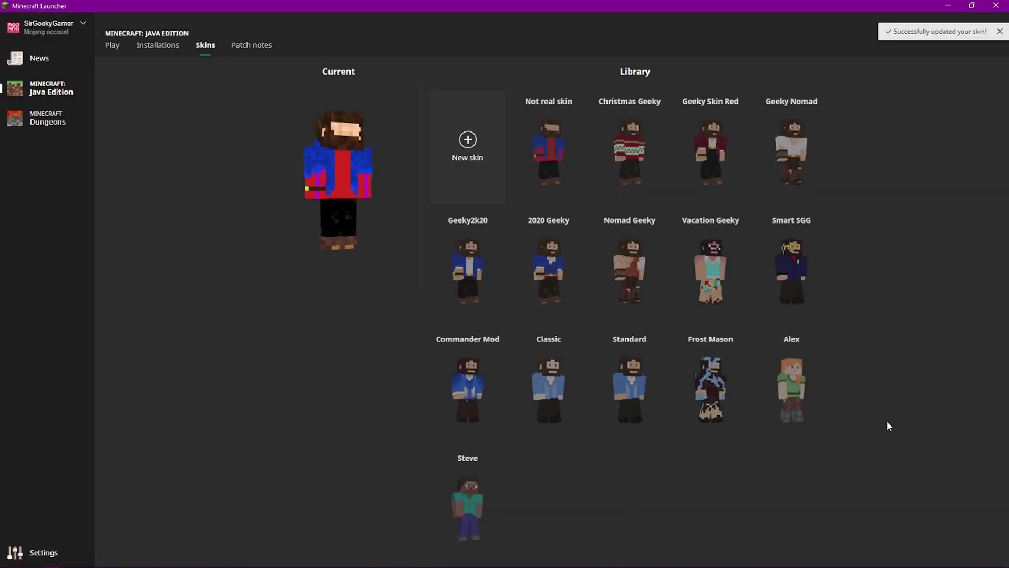
Rotate the current skin's preview to check it, and launch Minecraft: Java Edition with the OptiFine installation
{"action": "mouse_move", "coordinate": [528, 380]}
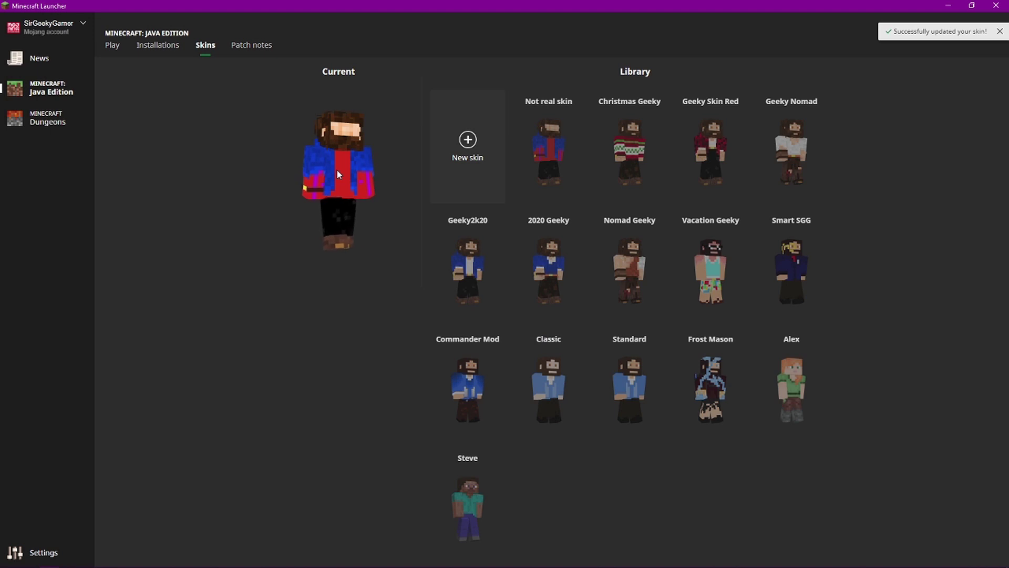
{"action": "mouse_move", "coordinate": [553, 292]}
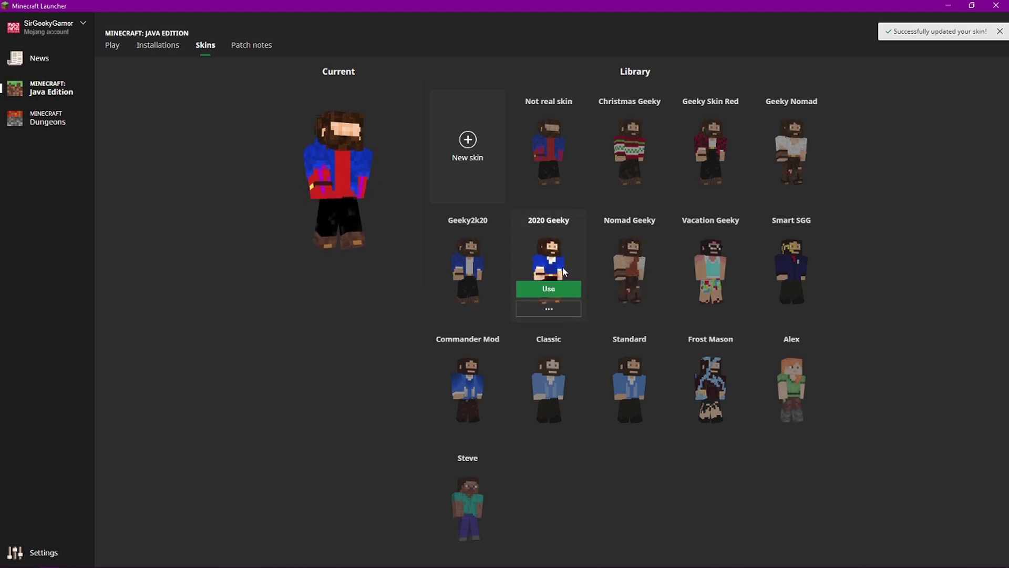
{"action": "left_click_drag", "start_coordinate": [288, 279], "coordinate": [395, 208]}
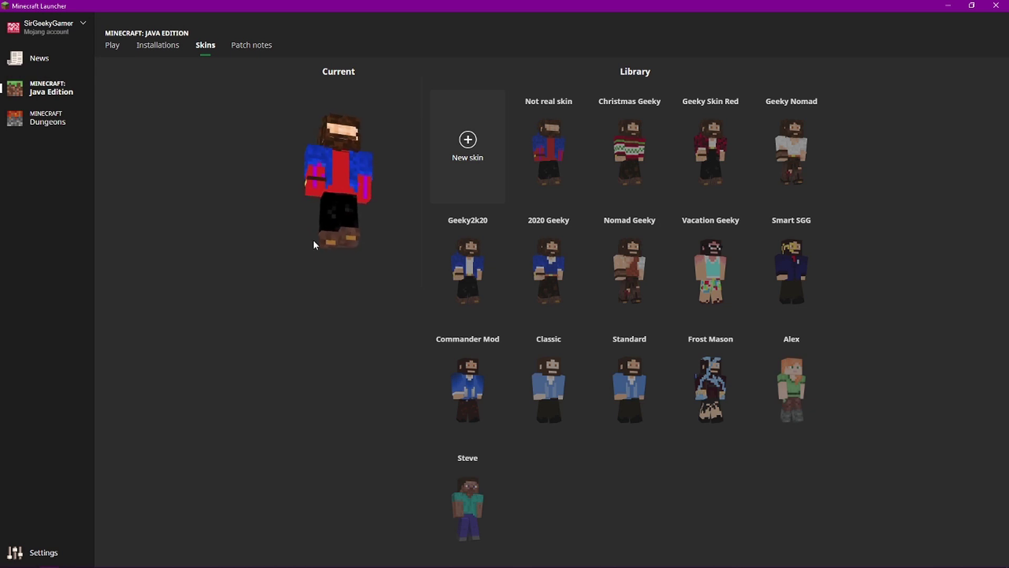
{"action": "left_click", "coordinate": [113, 46]}
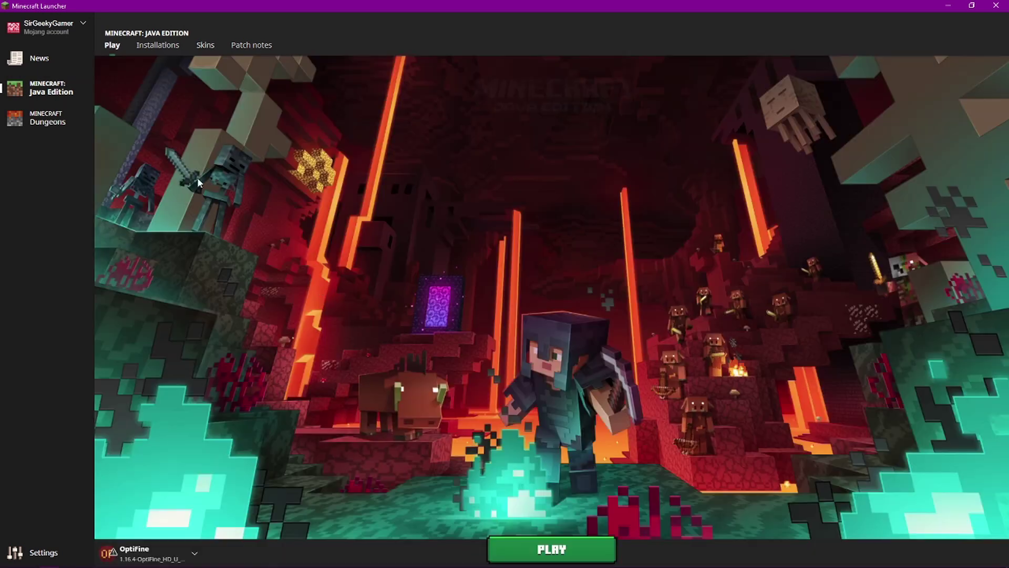
{"action": "left_click", "coordinate": [539, 541]}
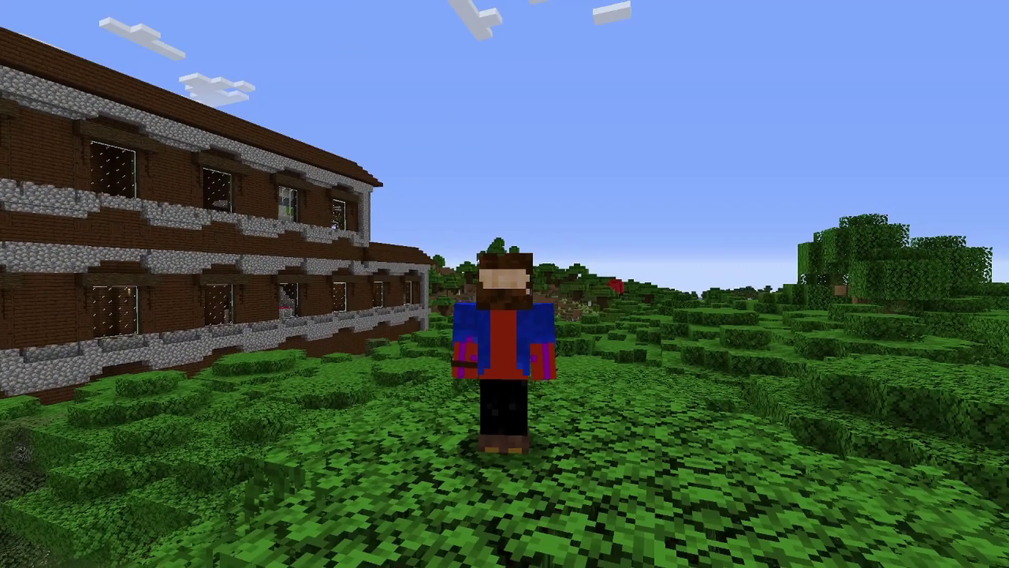